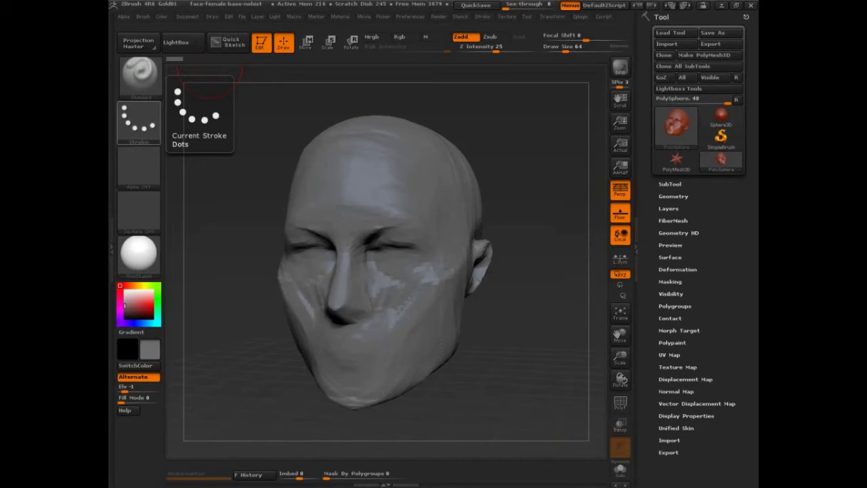
Zoom the view out from the sculpted head
mouse_move(499, 363)
alt+mouse_down()
mouse_move(495, 340)
mouse_move(416, 387)
mouse_move(423, 401)
mouse_move(519, 382)
mouse_move(428, 390)
mouse_move(451, 409)
mouse_move(418, 418)
alt+mouse_up()
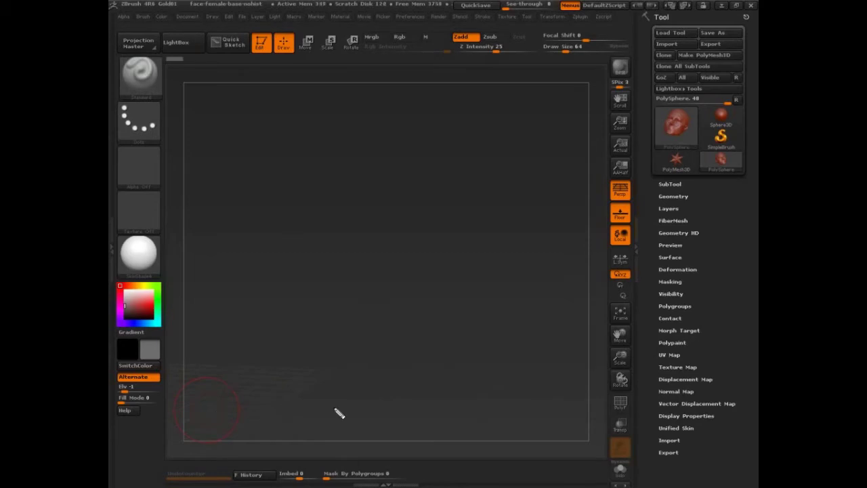
Draw a white vertical axis crossed by a horizontal axis
drag(376, 105, 389, 370)
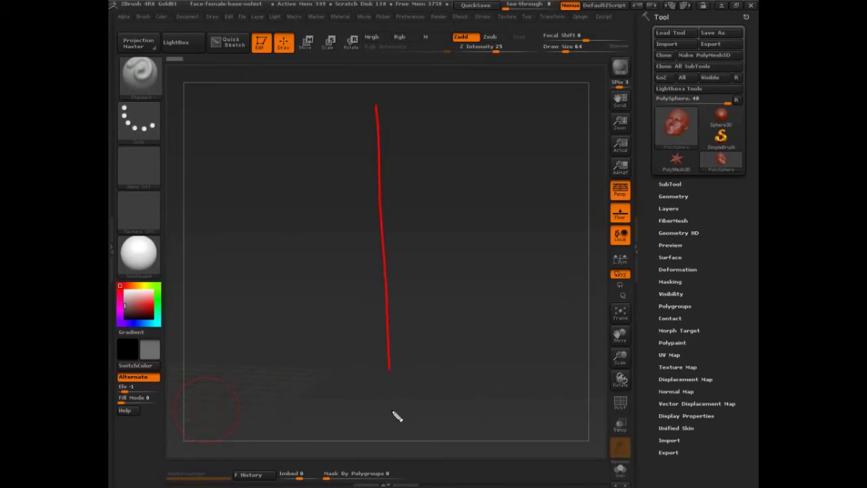
drag(394, 412, 393, 439)
drag(383, 99, 389, 436)
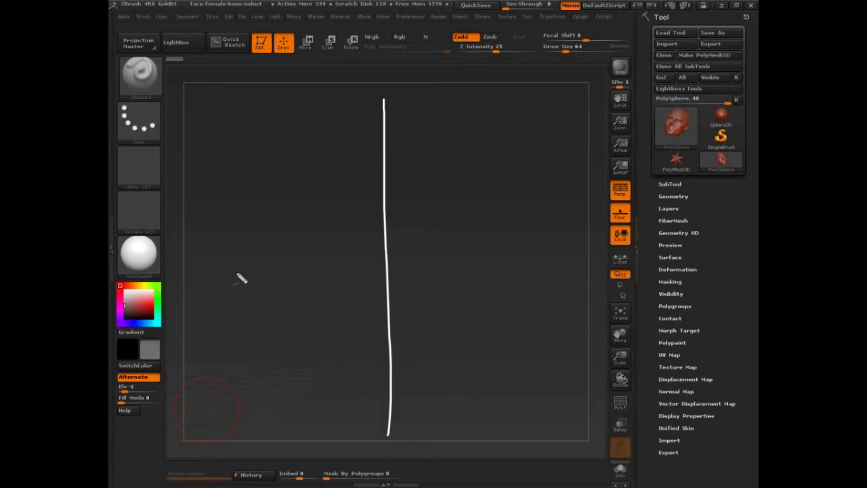
drag(192, 260, 557, 252)
Label the axes SOFT, HARD, CONTROLLED at the bottom and FREEHAND at the top
drag(581, 239, 592, 237)
mouse_move(593, 237)
mouse_down()
mouse_move(603, 236)
mouse_move(599, 245)
mouse_up()
drag(601, 236, 616, 234)
drag(610, 235, 609, 252)
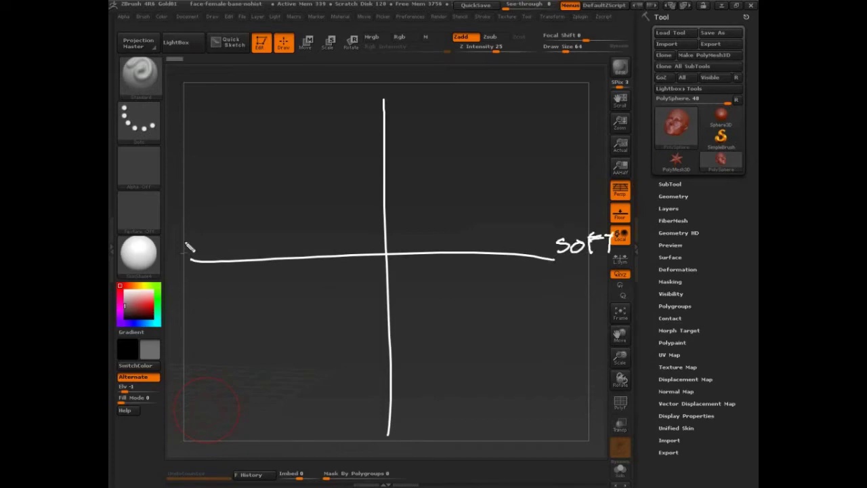
mouse_move(181, 240)
mouse_down()
mouse_move(196, 257)
mouse_move(211, 242)
mouse_move(229, 251)
mouse_move(244, 245)
mouse_up()
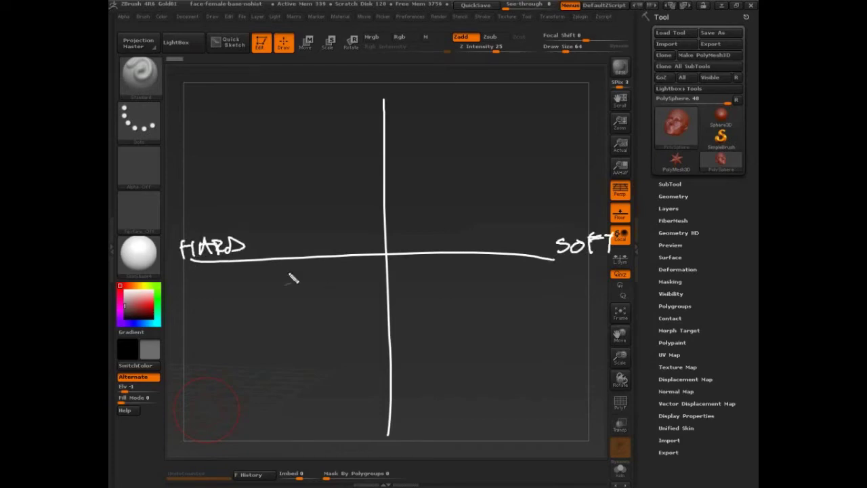
mouse_move(420, 407)
mouse_down()
mouse_move(418, 425)
mouse_move(434, 412)
mouse_move(474, 409)
mouse_up()
mouse_move(476, 424)
mouse_down()
mouse_move(507, 430)
mouse_move(523, 415)
mouse_move(557, 425)
mouse_up()
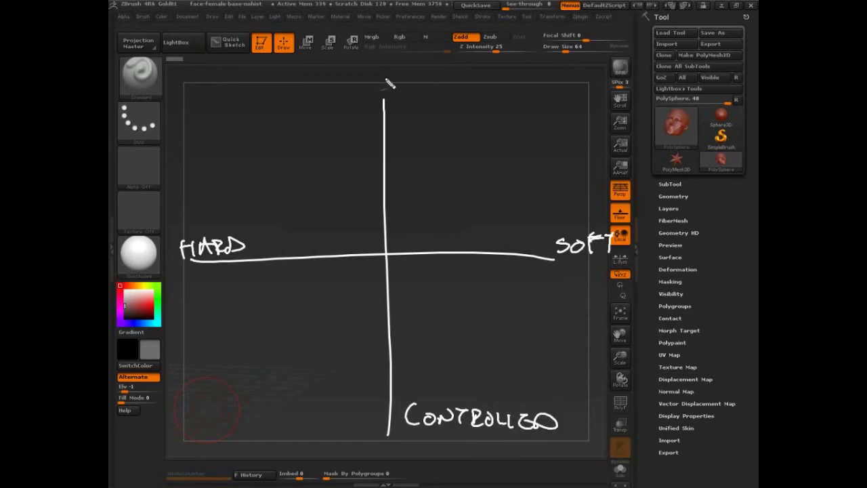
mouse_move(390, 83)
mouse_down()
mouse_move(441, 83)
mouse_move(439, 95)
mouse_move(473, 89)
mouse_up()
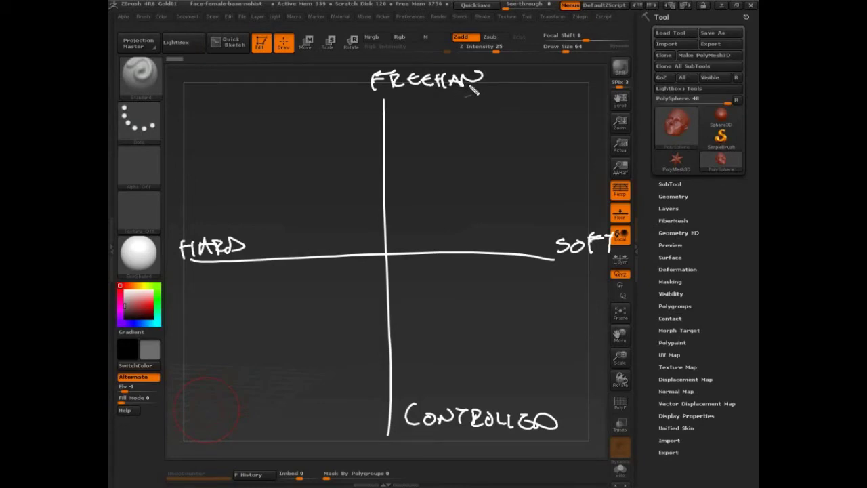
Write ZB2 top-right, circle it, and draw an arrow from SOFT up to it
mouse_move(540, 102)
mouse_down()
mouse_move(562, 119)
mouse_move(577, 108)
mouse_move(581, 85)
mouse_move(525, 95)
mouse_up()
mouse_move(460, 95)
mouse_down()
mouse_move(517, 89)
mouse_move(507, 95)
mouse_up()
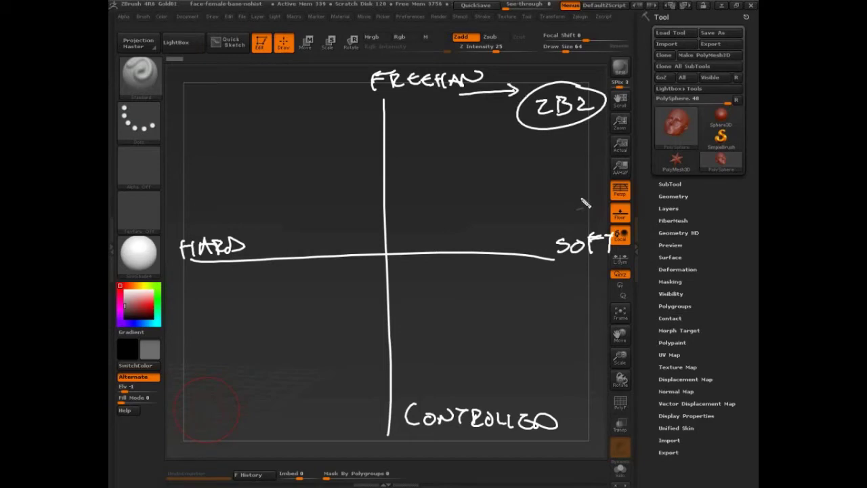
drag(578, 195, 577, 130)
drag(568, 139, 588, 138)
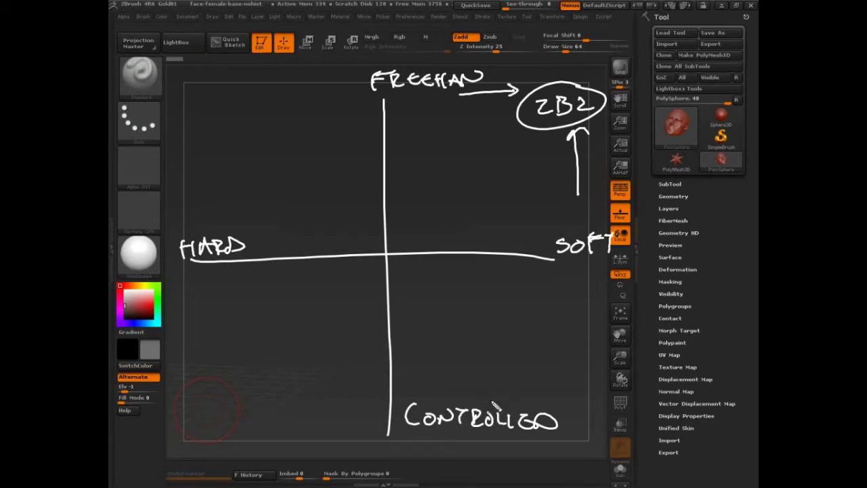
Place three small green dots on the canvas
click(463, 389)
click(243, 373)
click(224, 93)
Write Maya, Max and XSI in green near the bottom-left
mouse_move(206, 412)
mouse_down()
mouse_move(237, 414)
mouse_move(254, 403)
mouse_move(266, 428)
mouse_up()
drag(282, 400, 286, 410)
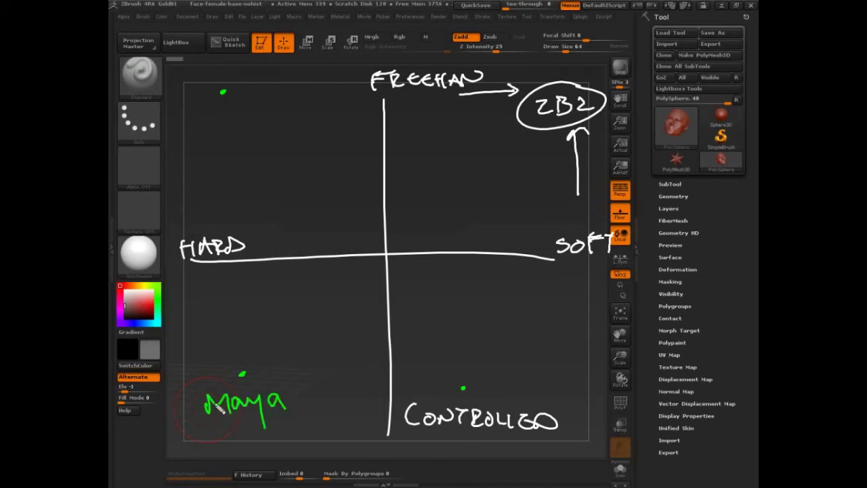
drag(216, 432, 237, 431)
mouse_move(251, 420)
mouse_down()
mouse_move(284, 433)
mouse_move(270, 433)
mouse_up()
drag(212, 381, 215, 386)
drag(214, 367, 199, 385)
mouse_move(238, 370)
mouse_down()
mouse_move(226, 383)
mouse_move(250, 385)
mouse_up()
click(253, 353)
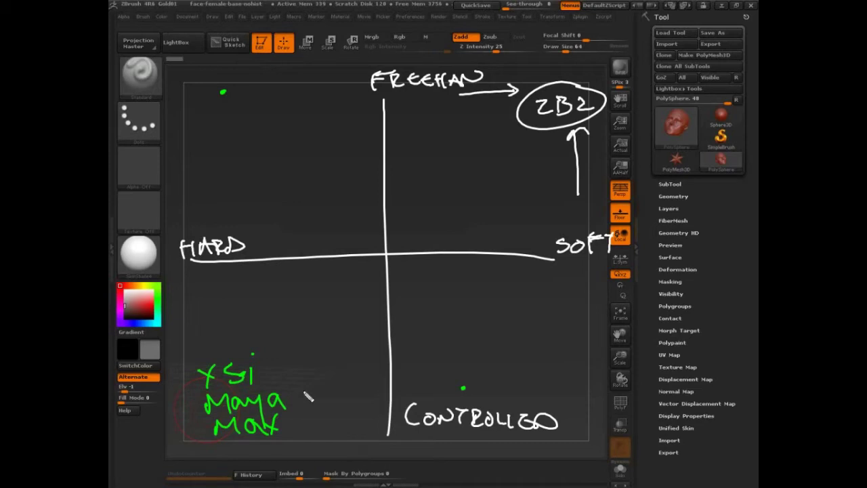
Draw a green arrow toward the soft quadrant and another leftward from ZB2
mouse_move(304, 391)
mouse_down()
mouse_move(504, 226)
mouse_move(487, 221)
mouse_up()
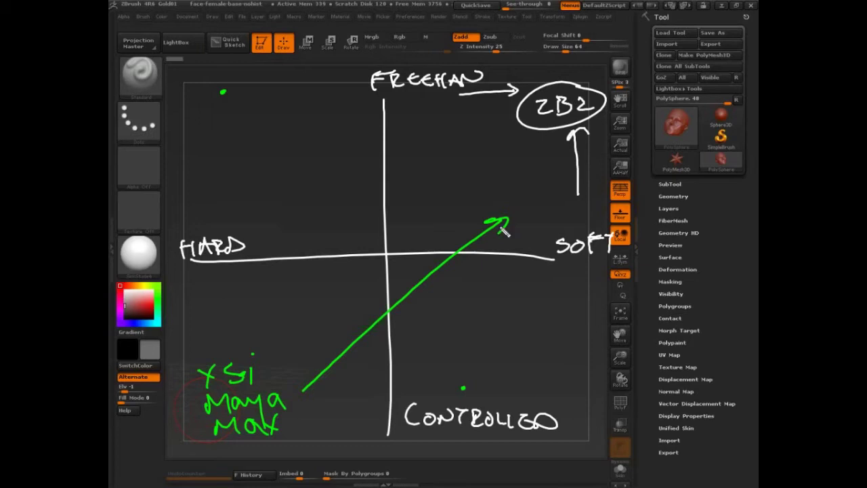
mouse_move(505, 232)
mouse_down()
mouse_move(497, 227)
mouse_move(508, 227)
mouse_up()
mouse_move(509, 120)
mouse_down()
mouse_move(248, 127)
mouse_move(269, 135)
mouse_up()
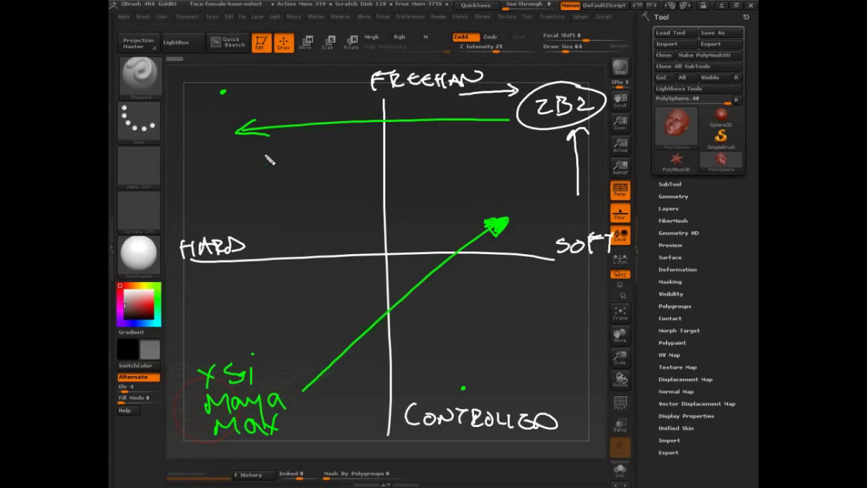
Write ZB4R6 at the top-left and Planar above the XSI list in green
drag(193, 109, 223, 125)
mouse_move(225, 95)
mouse_down()
mouse_move(248, 124)
mouse_move(270, 99)
mouse_move(293, 114)
mouse_move(281, 96)
mouse_move(296, 112)
mouse_up()
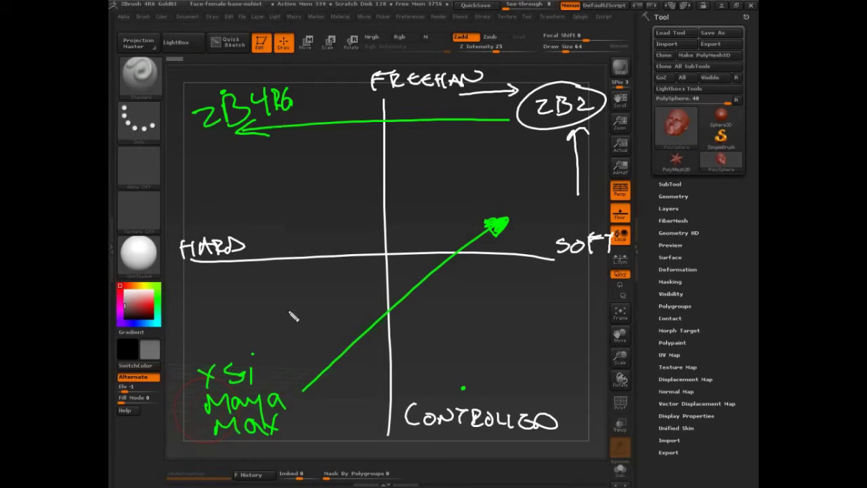
mouse_move(223, 337)
mouse_down()
mouse_move(237, 302)
mouse_move(225, 319)
mouse_up()
mouse_move(250, 303)
mouse_down()
mouse_move(252, 331)
mouse_move(308, 331)
mouse_move(314, 310)
mouse_up()
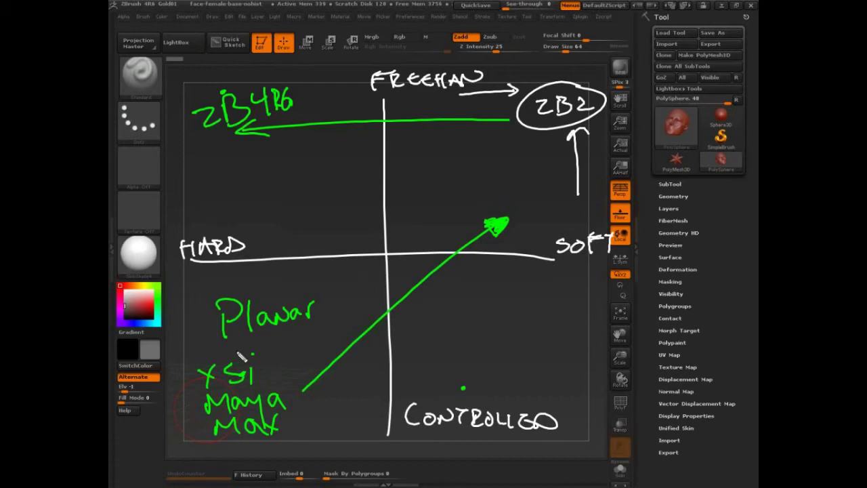
Add an arrow down to Planar, circle ZB4R6, and wipe the canvas with Ctrl+N
mouse_move(429, 180)
mouse_down()
mouse_move(326, 270)
mouse_move(330, 287)
mouse_up()
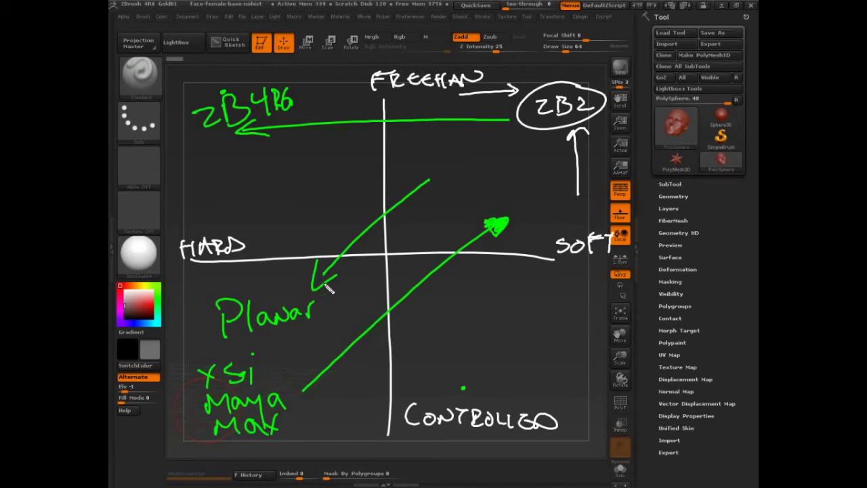
mouse_move(263, 66)
mouse_down()
mouse_move(286, 149)
mouse_move(258, 66)
mouse_up()
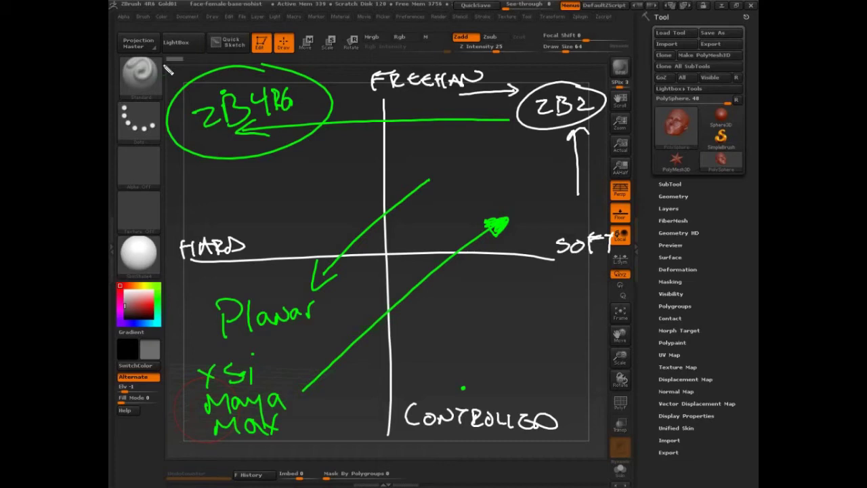
key(ctrl+n)
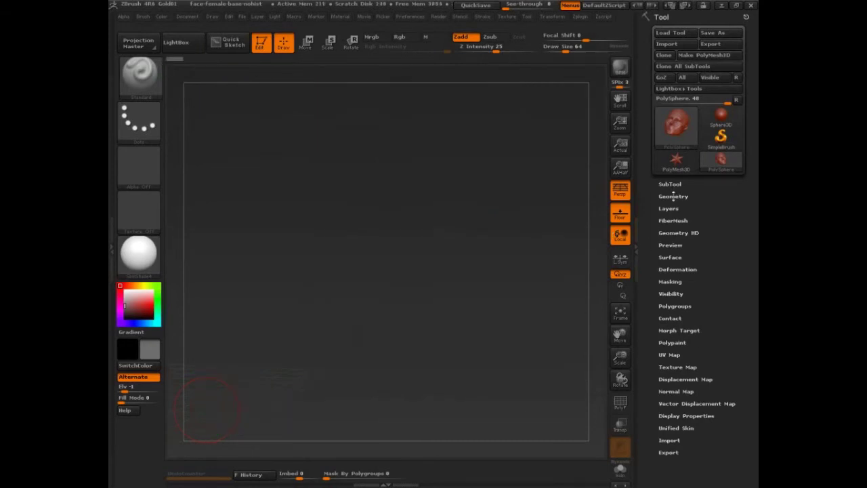
Expand Tool > Geometry and reveal the ZRemesher options
click(673, 195)
scroll(678, 169, down, 2)
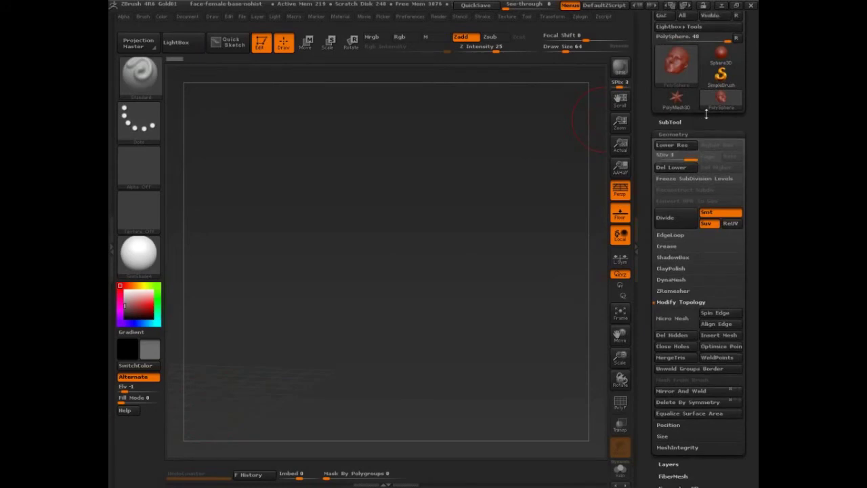
click(672, 266)
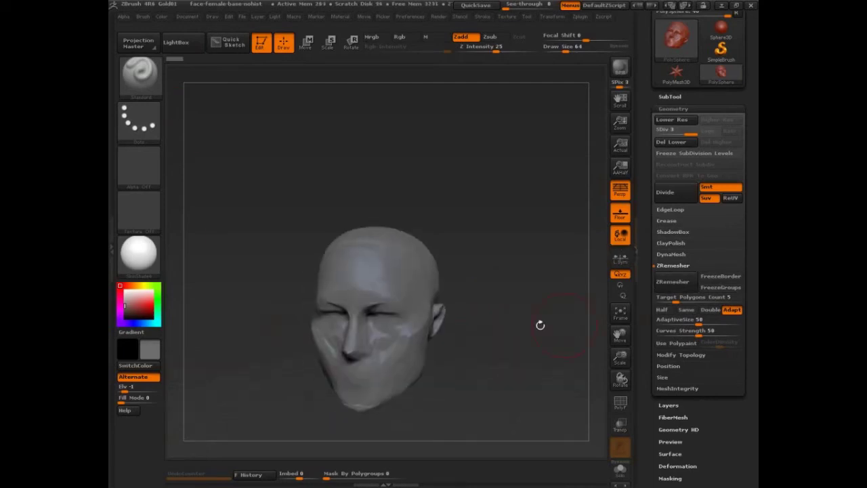
mouse_move(540, 325)
mouse_down()
mouse_move(494, 273)
mouse_move(532, 362)
mouse_move(480, 383)
mouse_up()
key(ctrl+shift)
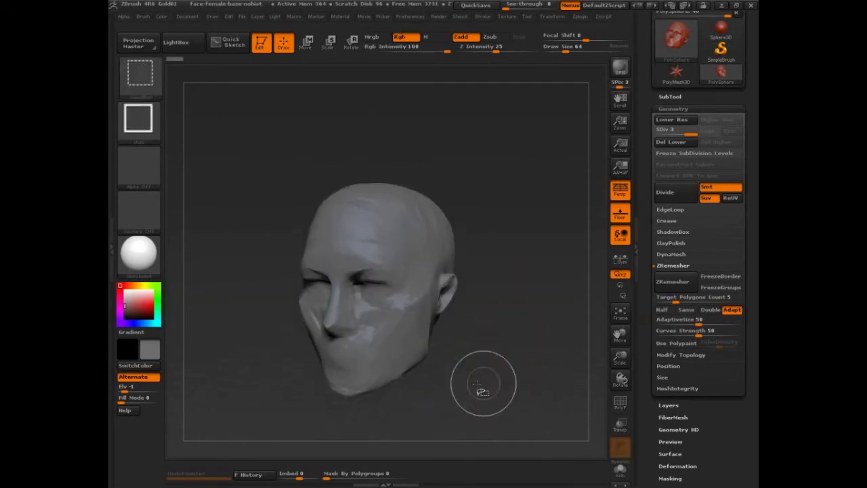
mouse_move(277, 143)
mouse_down()
mouse_move(422, 118)
mouse_move(461, 126)
mouse_move(494, 68)
mouse_move(528, 130)
mouse_move(538, 101)
mouse_up()
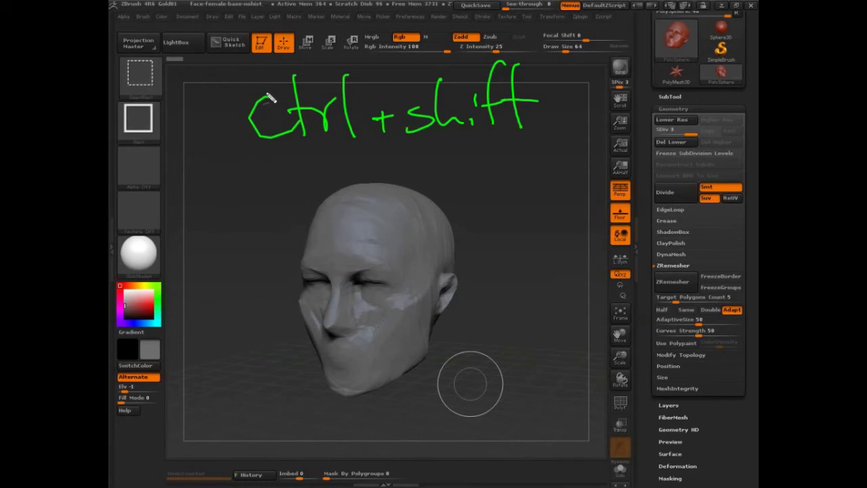
drag(267, 90, 268, 94)
mouse_move(246, 92)
mouse_down()
mouse_move(257, 102)
mouse_move(248, 120)
mouse_up()
drag(246, 152, 292, 137)
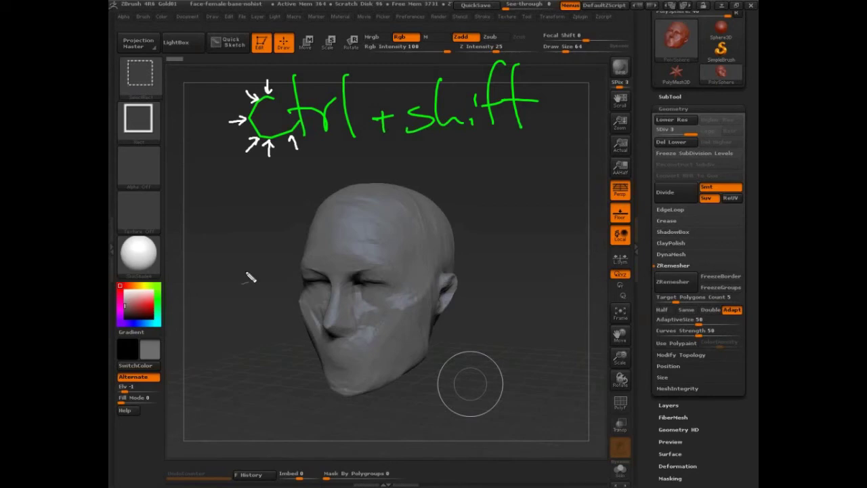
drag(314, 174, 425, 232)
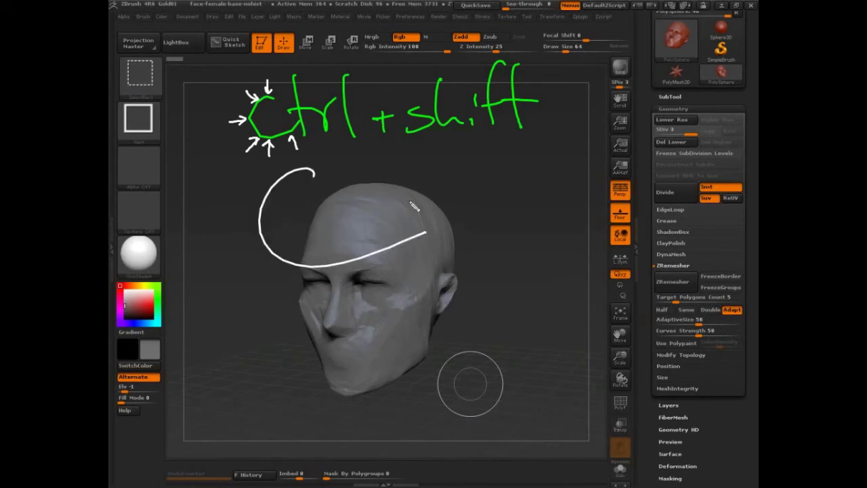
drag(256, 178, 271, 183)
mouse_move(246, 192)
mouse_down()
mouse_move(270, 204)
mouse_move(265, 198)
mouse_up()
key(ctrl+z)
key(ctrl+z)
key(ctrl+z)
key(ctrl+z)
key(ctrl+z)
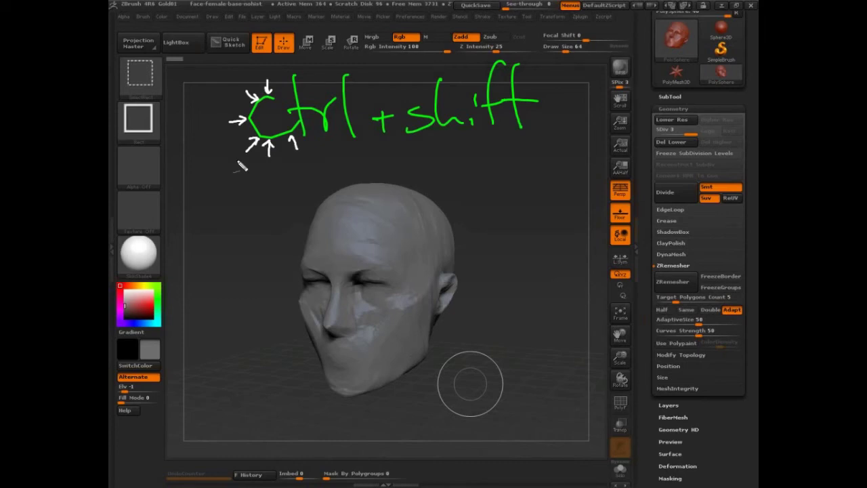
key(ctrl+z)
key(ctrl+z)
key(ctrl+z)
key(ctrl+z)
key(ctrl+z)
key(ctrl+z)
key(ctrl+z)
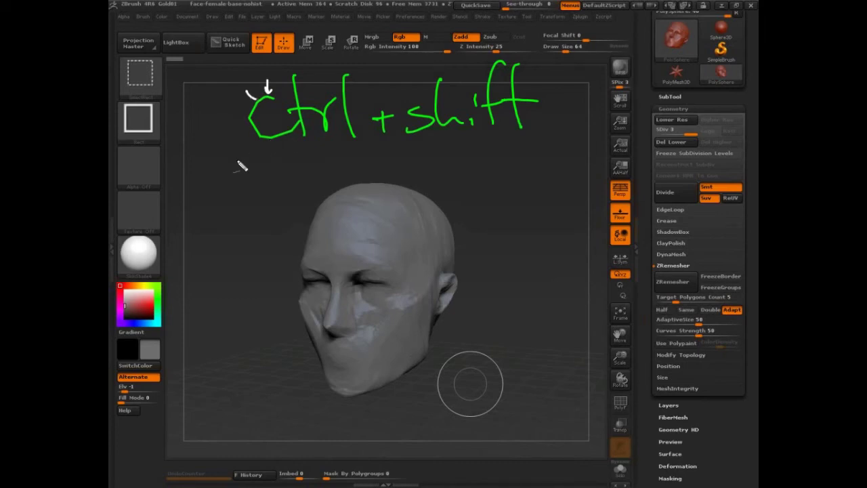
key(ctrl+z)
key(ctrl+z)
key(ctrl+z)
mouse_move(529, 221)
mouse_down()
mouse_move(540, 219)
mouse_move(511, 236)
mouse_up()
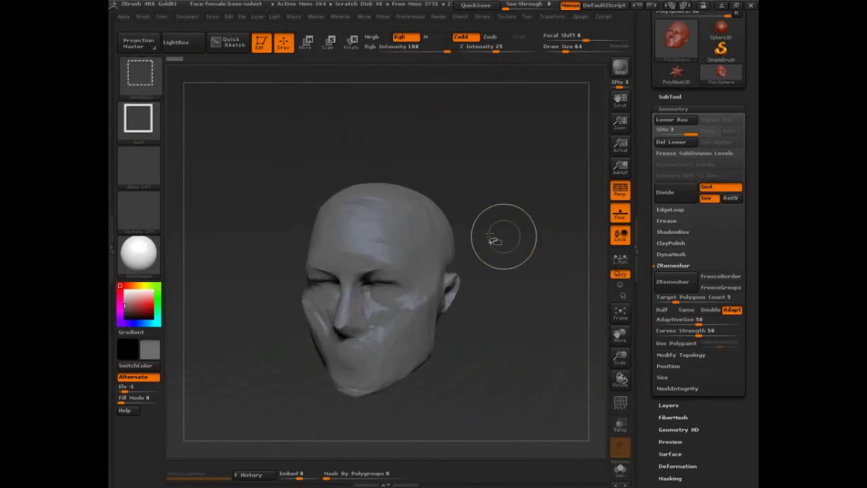
Browse the Clip, Slice and Trim brushes in the brush picker, then close it
click(148, 83)
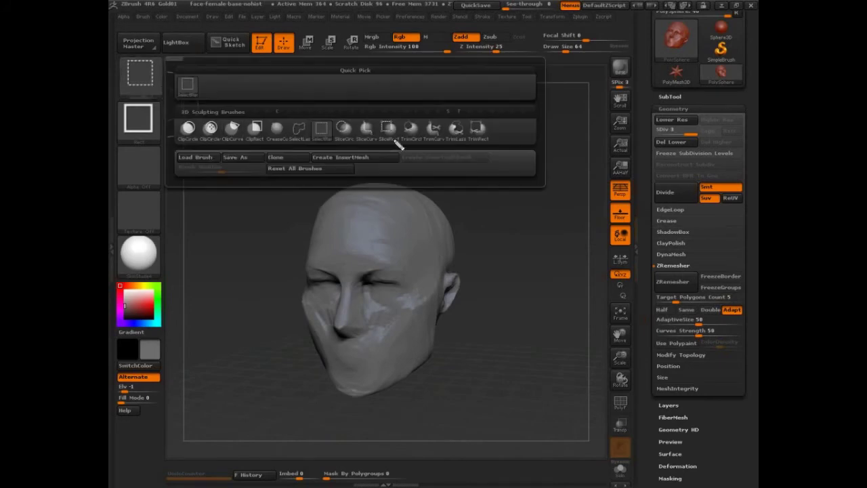
mouse_move(335, 144)
mouse_down()
mouse_move(332, 120)
mouse_move(368, 113)
mouse_move(403, 148)
mouse_move(339, 147)
mouse_up()
mouse_move(269, 114)
mouse_down()
mouse_move(269, 157)
mouse_move(169, 139)
mouse_move(206, 113)
mouse_move(267, 112)
mouse_up()
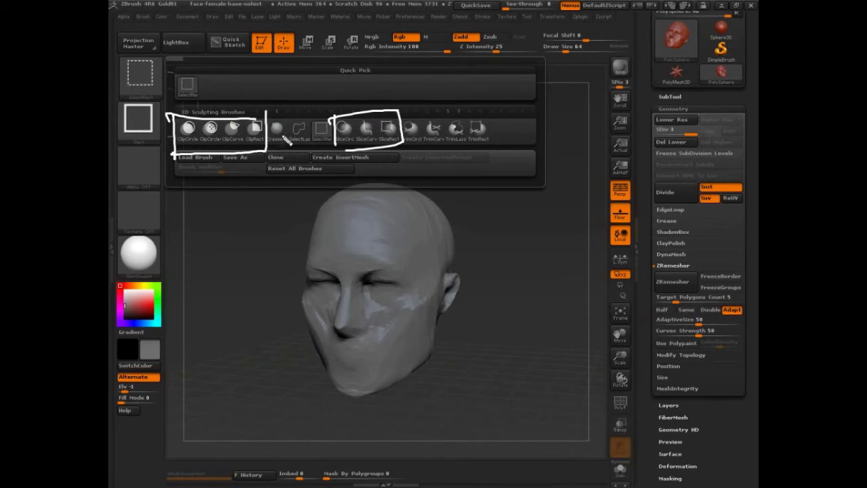
drag(284, 119, 287, 118)
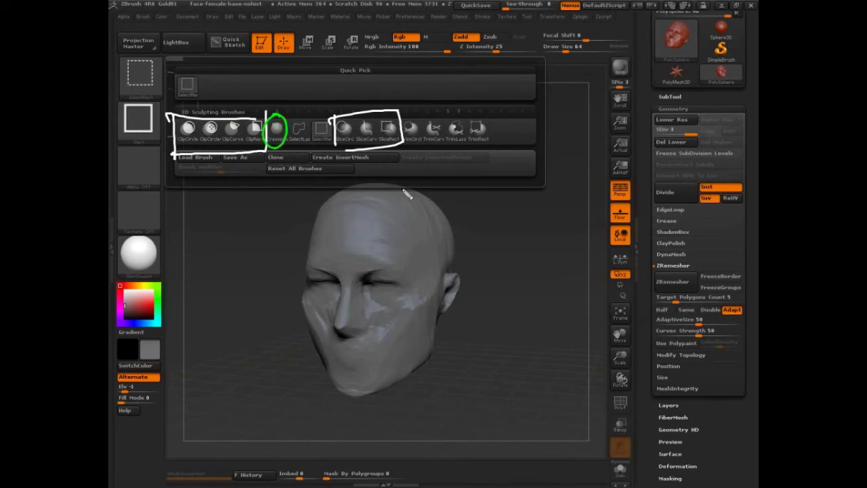
mouse_move(494, 124)
mouse_down()
mouse_move(413, 121)
mouse_move(391, 153)
mouse_up()
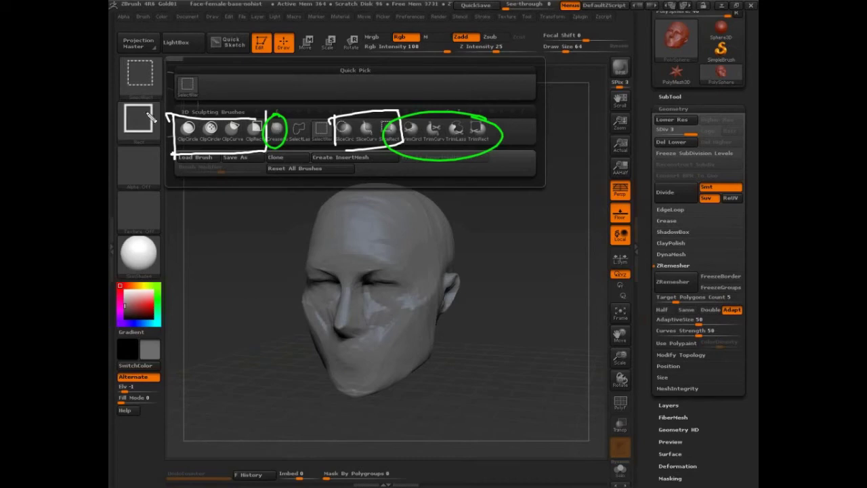
drag(150, 116, 138, 152)
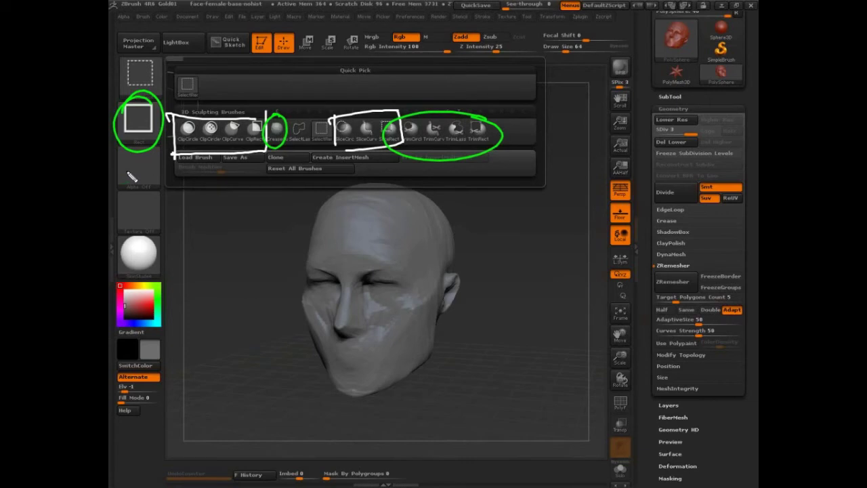
key(Escape)
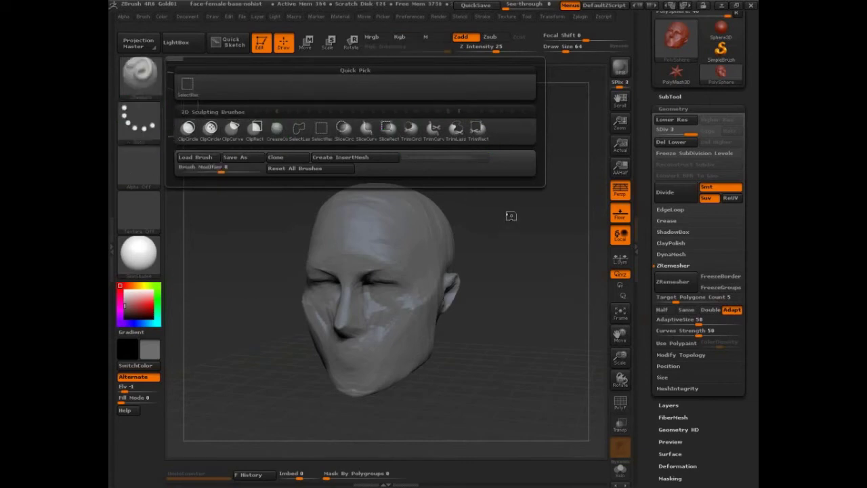
drag(509, 220, 515, 226)
key(ctrl+shift)
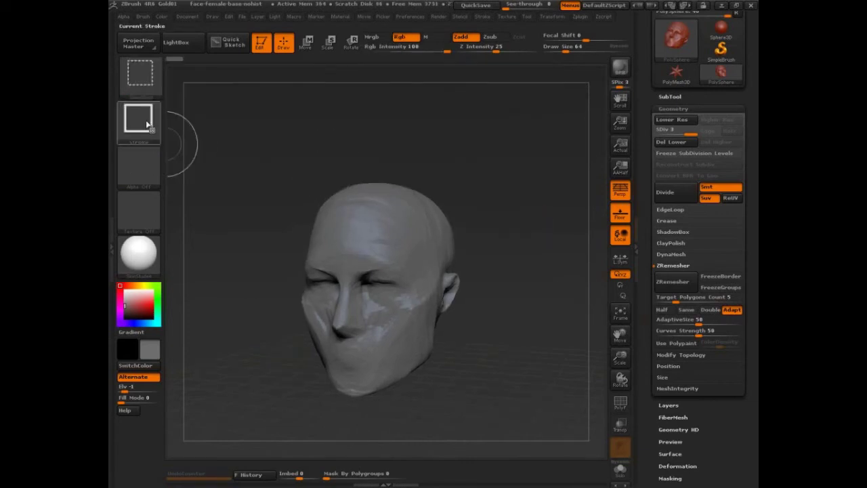
ctrl+shift+click(140, 120)
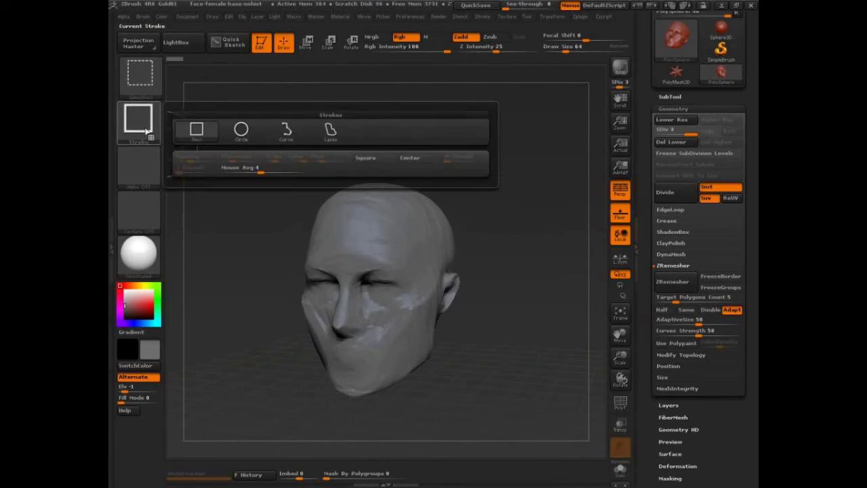
drag(201, 115, 252, 114)
drag(287, 112, 339, 106)
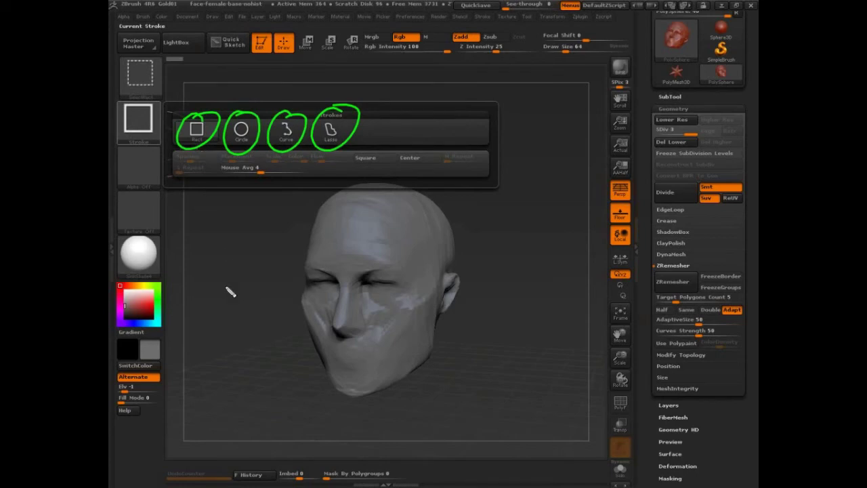
key(Escape)
drag(472, 336, 176, 146)
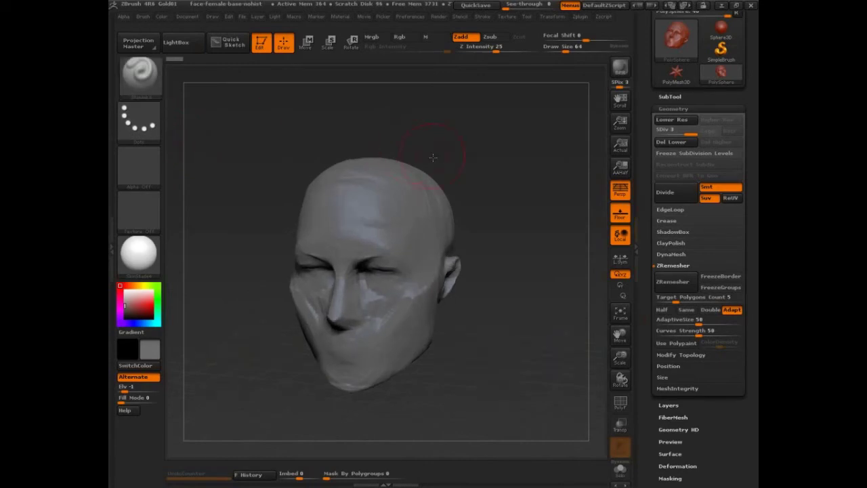
Choose ClipCurve from the Ctrl+Shift brush picker and clip the head's top straight across
key(ctrl+shift)
ctrl+shift+click(138, 76)
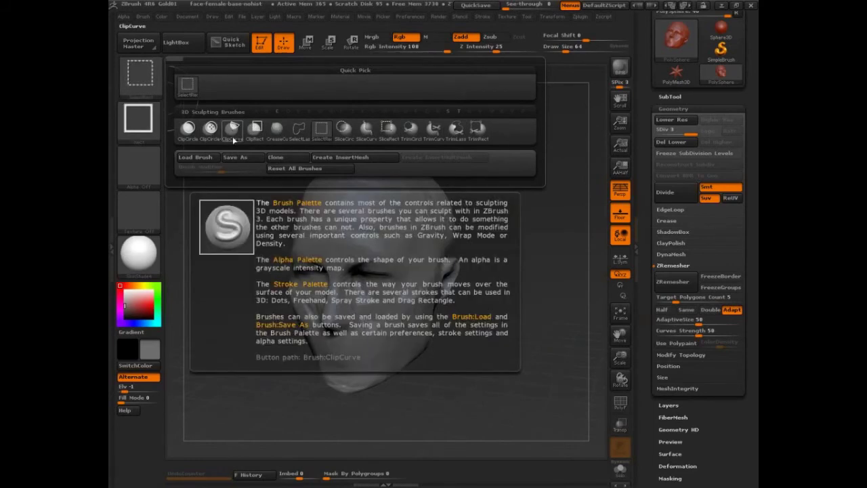
ctrl+shift+click(233, 128)
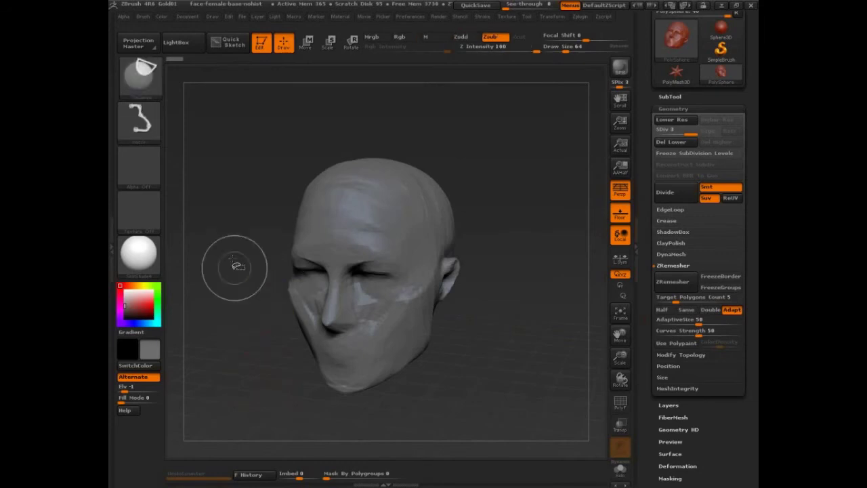
ctrl+shift+drag(207, 202, 532, 227)
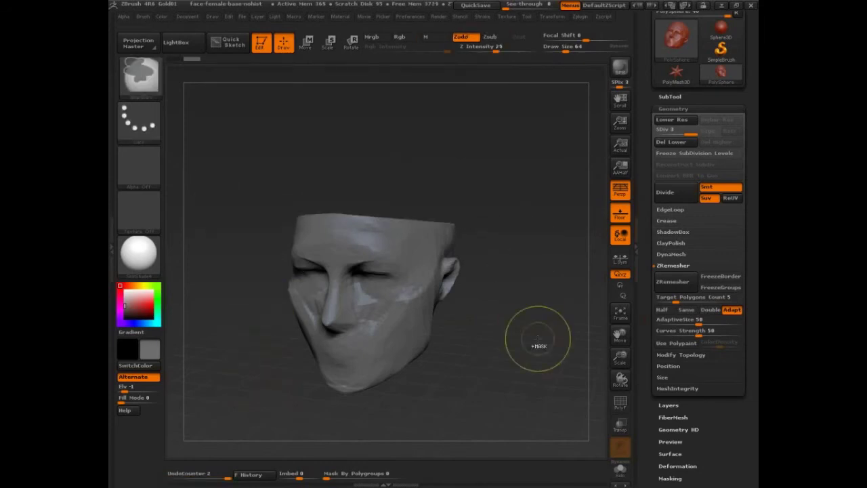
Turn on PolyF and start an arced clip curve over the head's top
key(ctrl+shift)
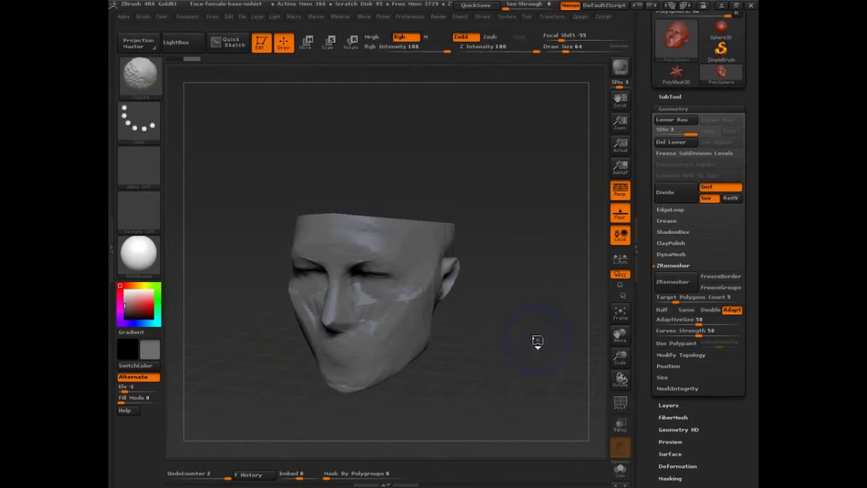
key(shift+f)
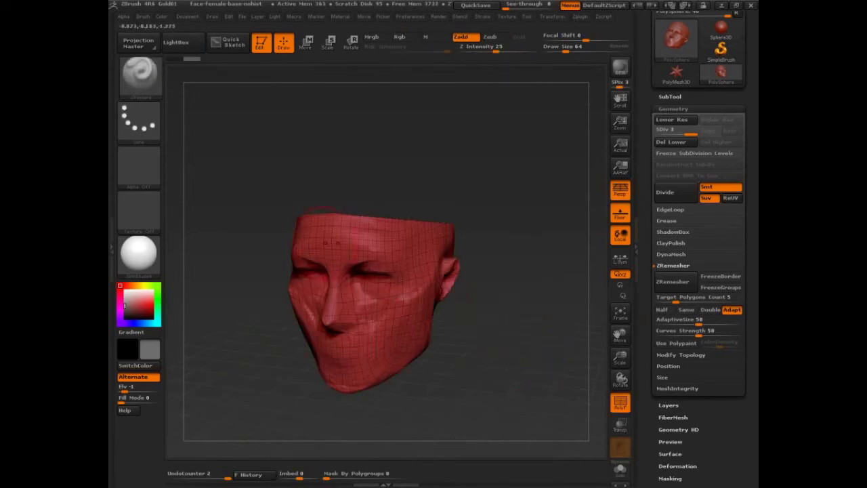
mouse_move(245, 208)
ctrl+shift+mouse_down()
mouse_move(581, 248)
mouse_move(563, 243)
ctrl+shift+mouse_up()
ctrl+shift+drag(303, 219, 337, 341)
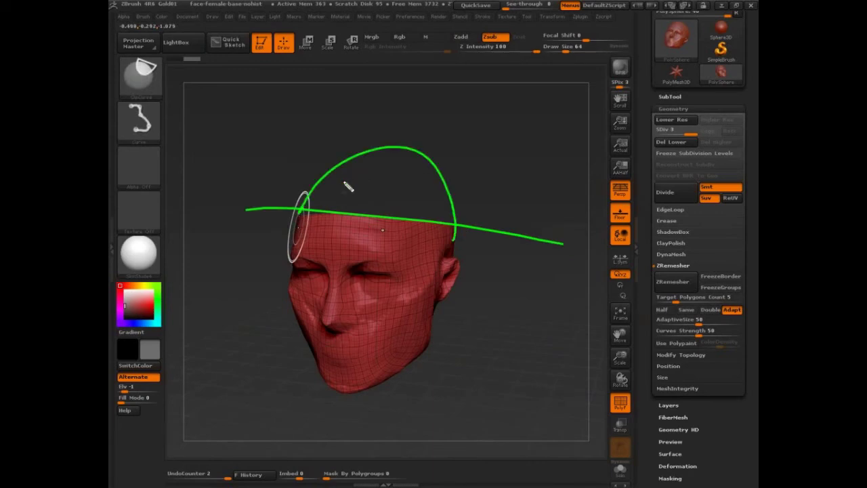
Sketch marks over the head's top, then apply the clip to flatten and cap it
mouse_move(347, 155)
mouse_down()
mouse_move(332, 210)
mouse_move(355, 214)
mouse_up()
drag(397, 150, 383, 216)
drag(414, 152, 409, 218)
drag(440, 163, 432, 216)
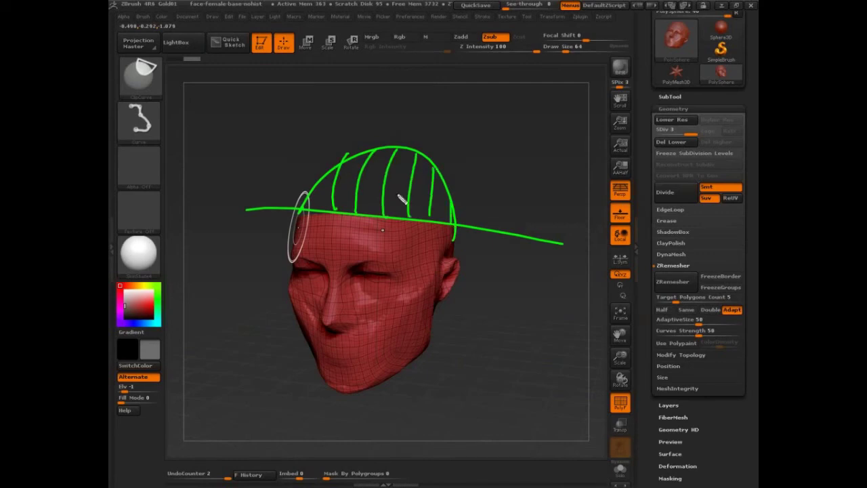
mouse_move(315, 173)
mouse_down()
mouse_move(449, 177)
mouse_move(426, 187)
mouse_up()
mouse_move(467, 165)
mouse_down()
mouse_move(457, 221)
mouse_move(476, 204)
mouse_up()
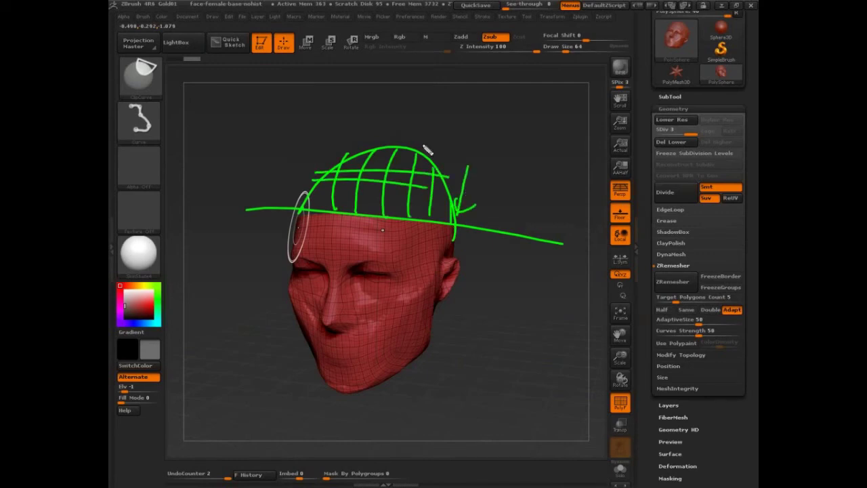
mouse_move(415, 119)
mouse_down()
mouse_move(408, 211)
mouse_move(407, 191)
mouse_up()
mouse_move(367, 110)
mouse_down()
mouse_move(348, 185)
mouse_move(361, 206)
mouse_up()
drag(345, 184, 366, 201)
drag(323, 125, 325, 203)
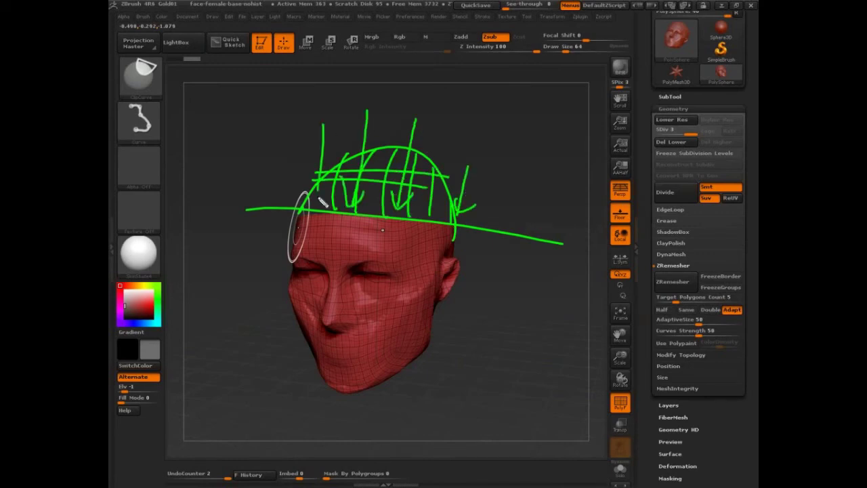
drag(309, 170, 330, 197)
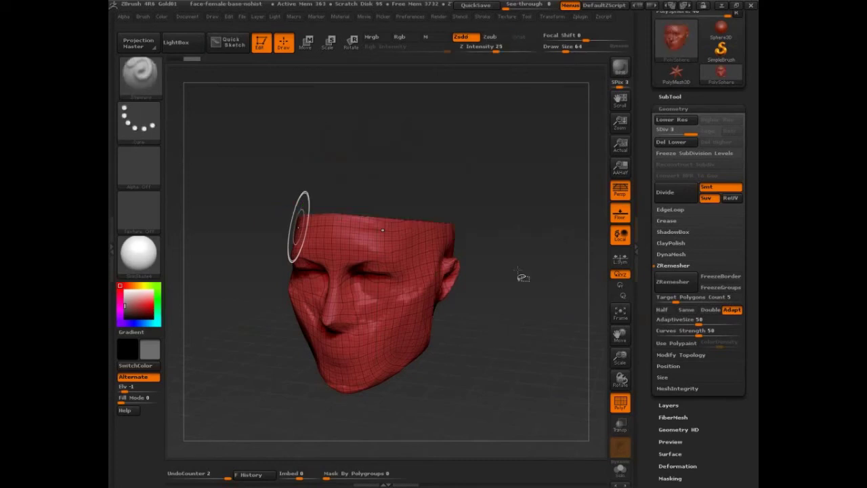
mouse_move(519, 277)
mouse_down()
mouse_move(529, 325)
mouse_move(575, 362)
mouse_move(556, 361)
mouse_up()
Rotate the head back to a front view and undo the clip to restore the rounded top
key(ctrl+shift)
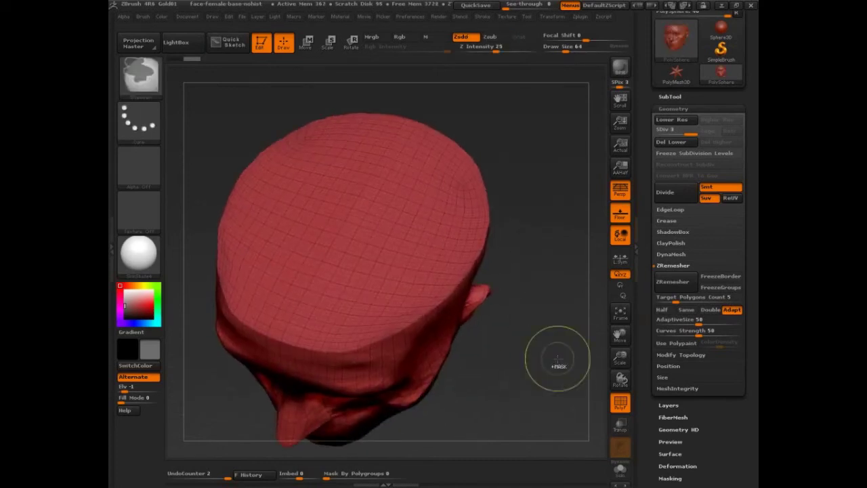
mouse_move(252, 303)
mouse_down()
mouse_move(420, 317)
mouse_move(338, 343)
mouse_move(451, 275)
mouse_move(481, 180)
mouse_move(452, 151)
mouse_move(332, 124)
mouse_move(291, 140)
mouse_move(311, 141)
mouse_move(250, 185)
mouse_move(230, 227)
mouse_move(231, 255)
mouse_up()
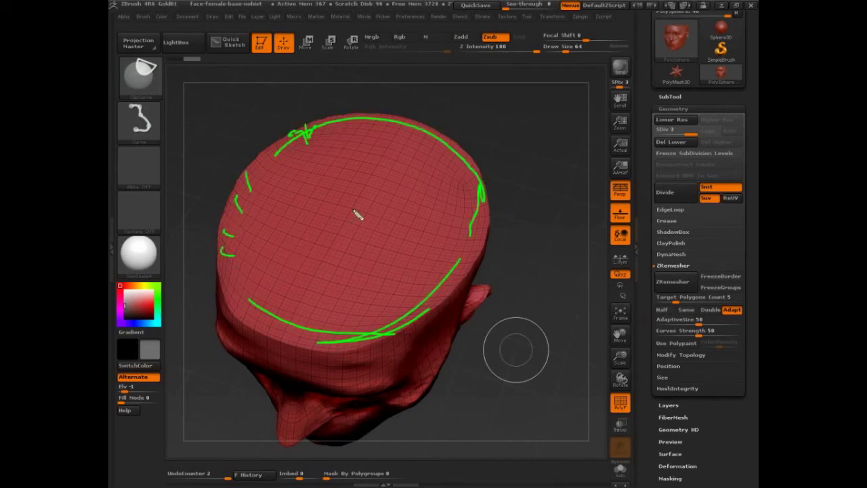
key(Escape)
drag(538, 328, 566, 305)
key(ctrl+z)
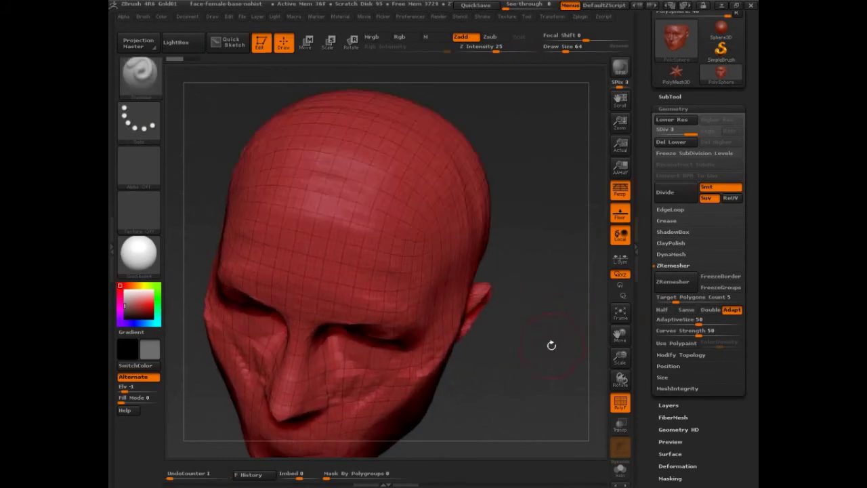
Undo the flat top and choose TrimCurve from the clip and trim brush picker
drag(552, 345, 533, 309)
key(f)
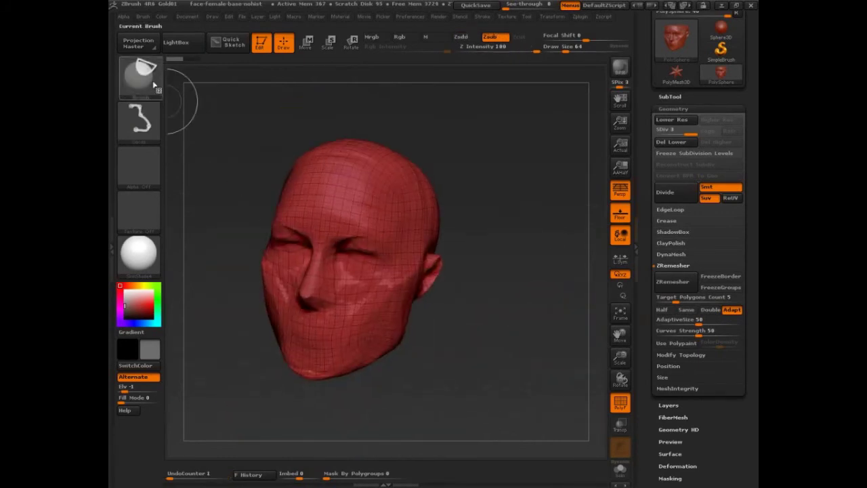
ctrl+shift+click(139, 74)
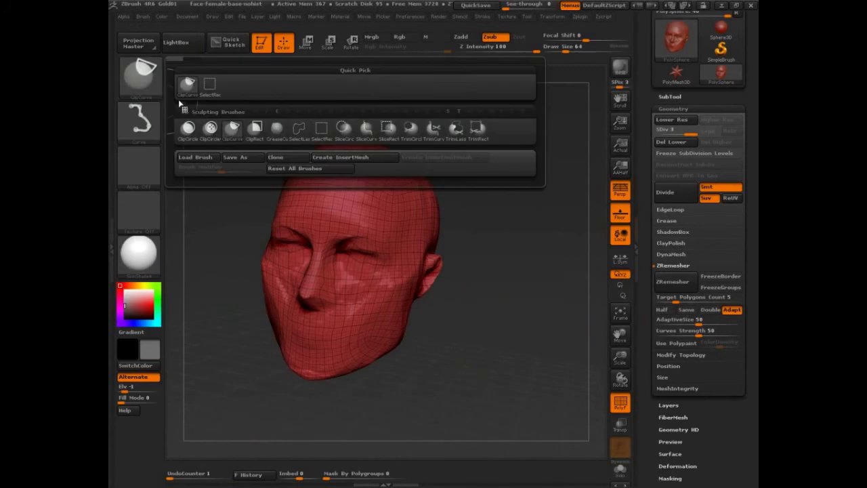
ctrl+shift+click(434, 139)
ctrl+shift+drag(215, 201, 465, 224)
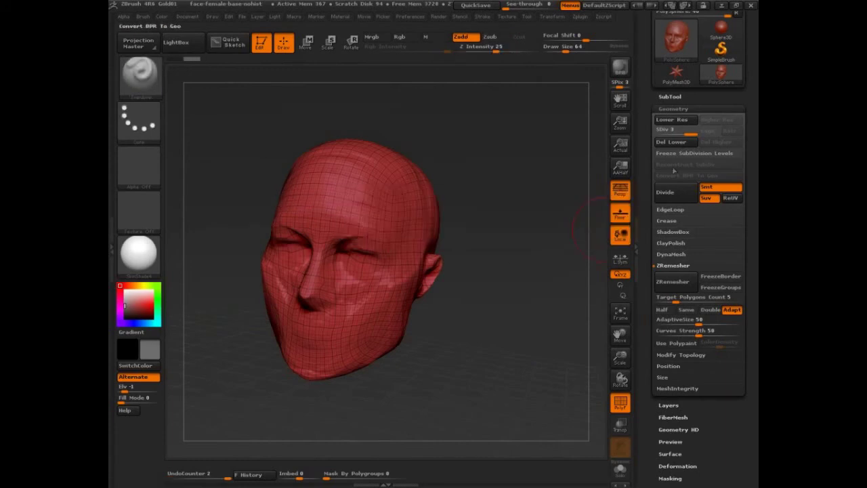
Delete the lower subdivision levels and trim the head's top along a curve
click(676, 140)
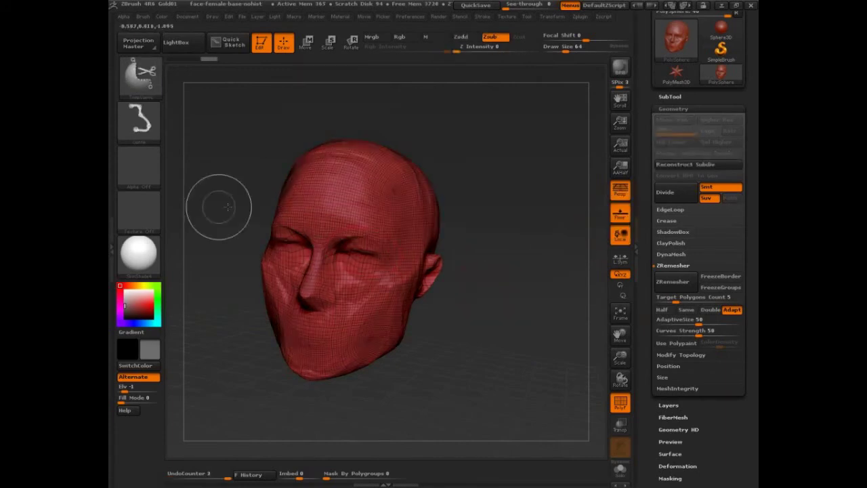
ctrl+shift+drag(217, 207, 518, 236)
drag(544, 306, 428, 418)
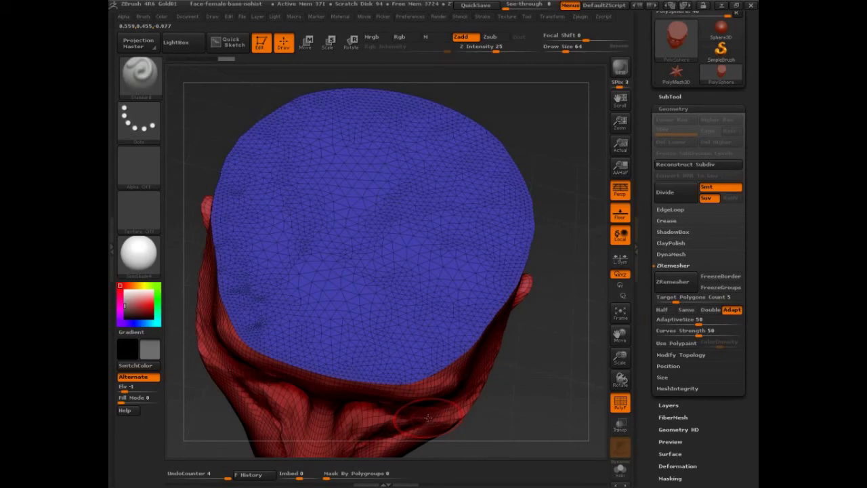
Draw a grid of crossing guide curves across the blue cap
key(ctrl+shift)
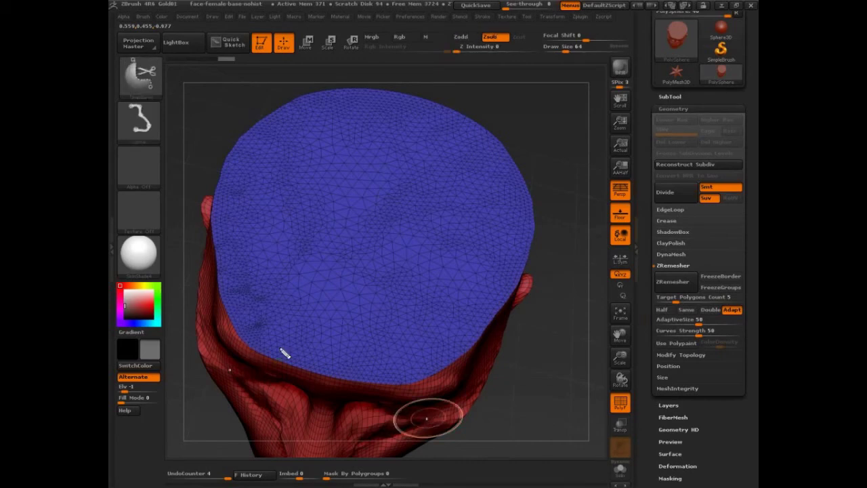
drag(236, 334, 556, 215)
drag(207, 296, 508, 164)
drag(214, 246, 441, 143)
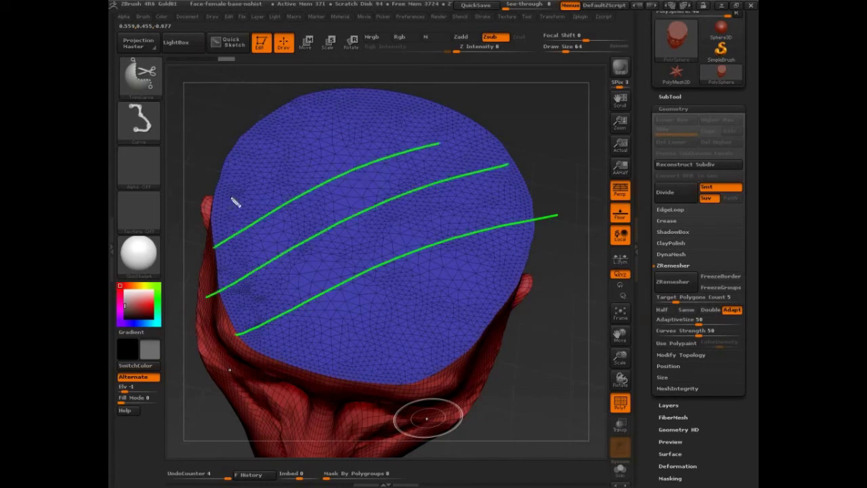
drag(231, 196, 418, 116)
drag(221, 155, 325, 107)
drag(237, 137, 346, 352)
drag(298, 94, 420, 354)
drag(355, 83, 463, 291)
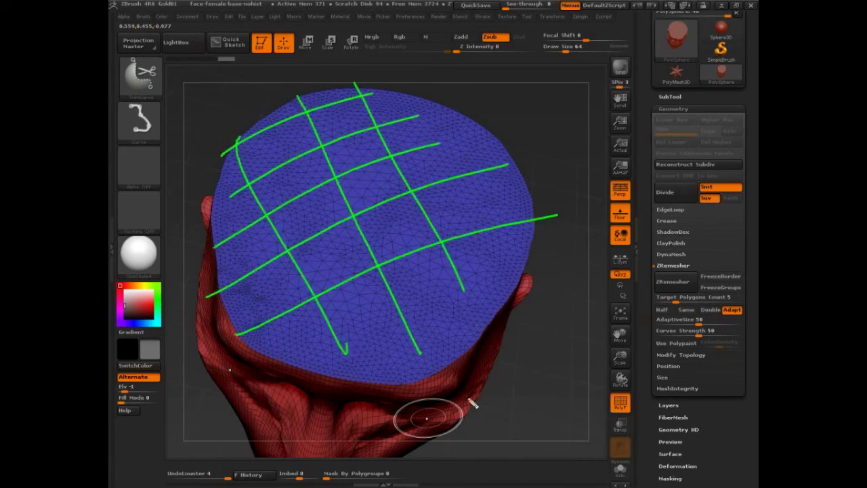
Clear the guide curves and expand Tool > Geometry > Modify Topology
key(b)
key(s)
key(t)
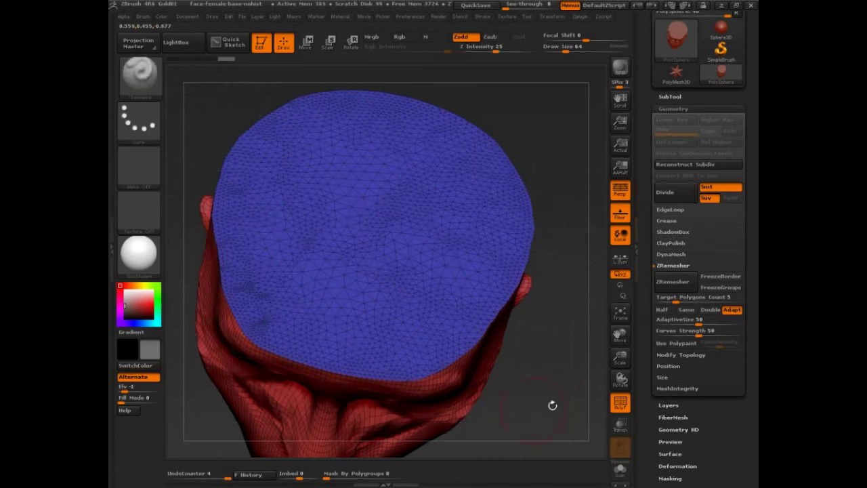
click(681, 354)
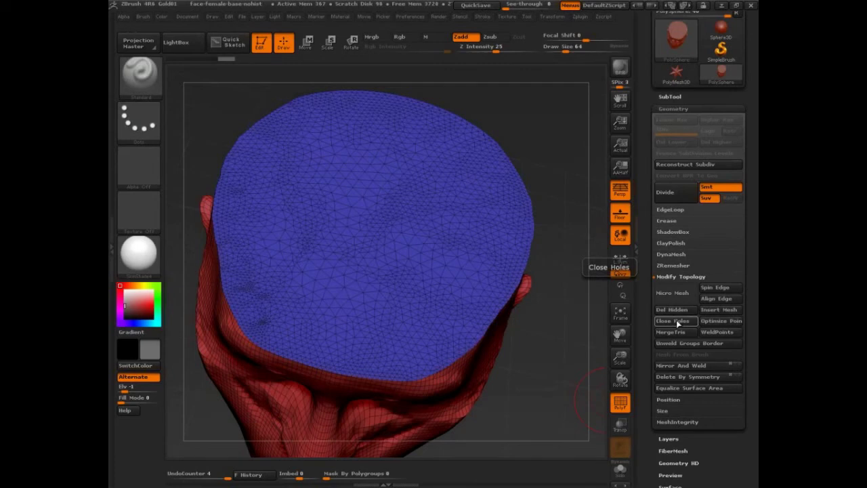
View the extended help for Close Holes, then undo the trim to bring back the rounded head
key(ctrl)
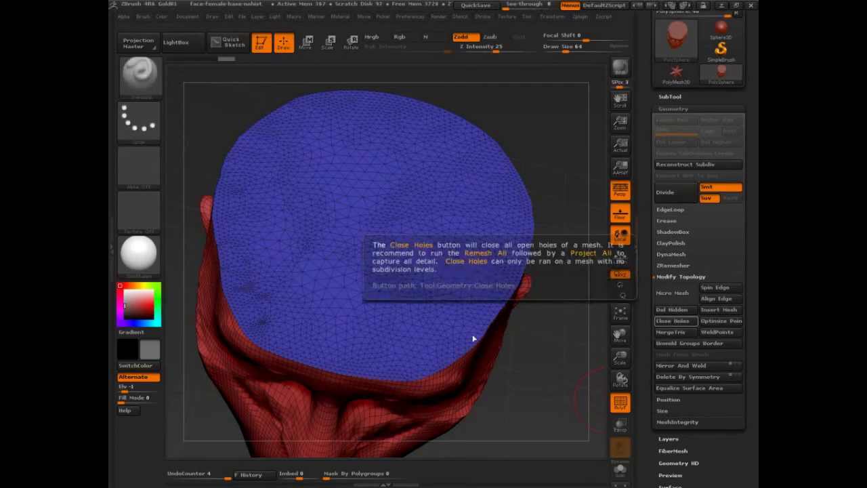
key(ctrl+shift)
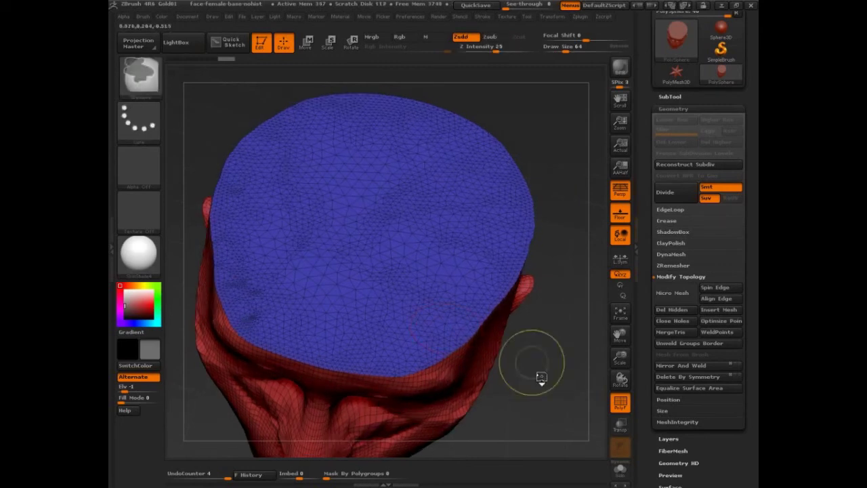
key(ctrl+z)
key(ctrl+z)
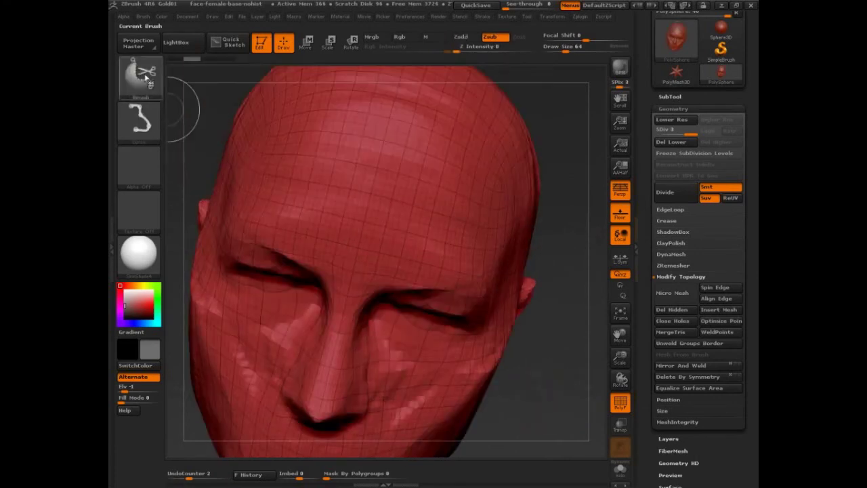
With ClipCurve, cut the head's top flat across the forehead and rotate to inspect the capped top
click(140, 75)
click(237, 133)
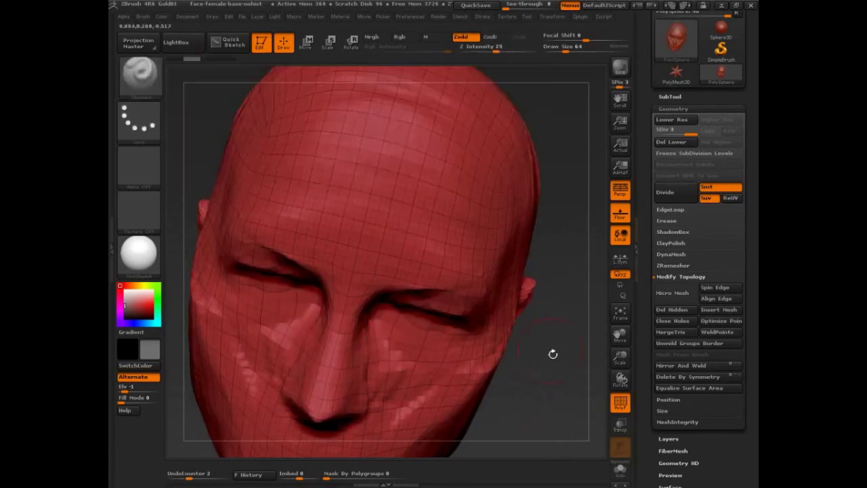
drag(541, 338, 515, 319)
ctrl+shift+drag(223, 151, 517, 208)
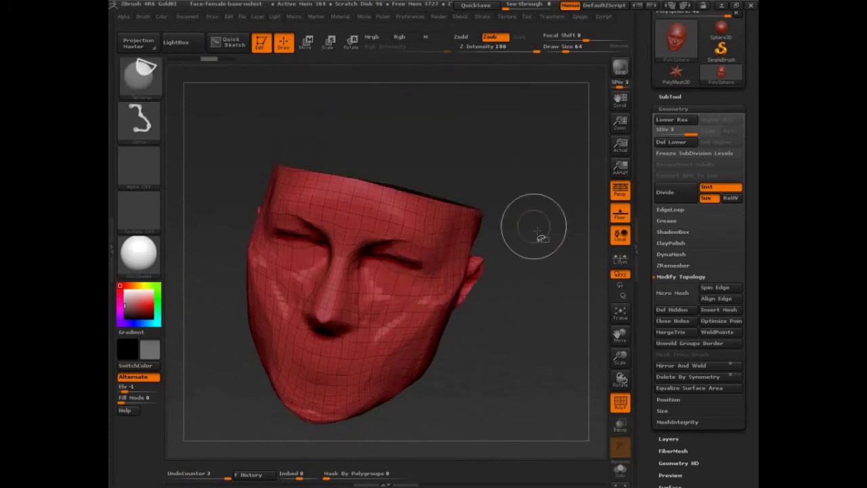
drag(543, 249, 535, 325)
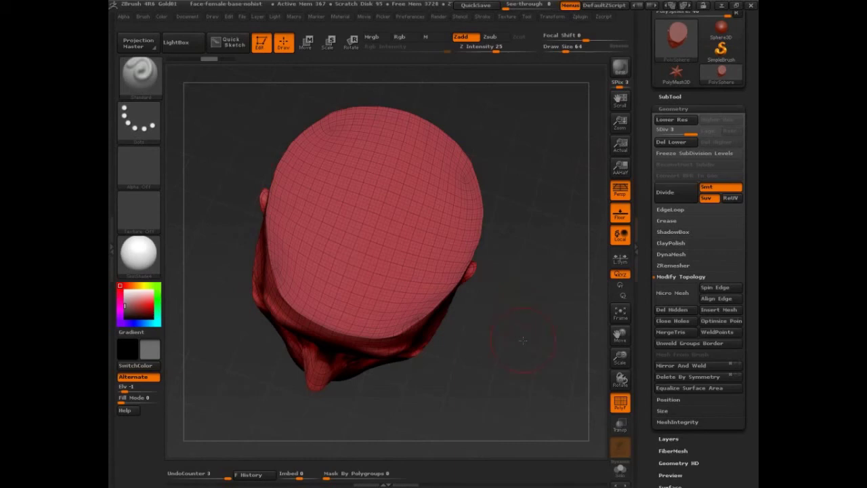
mouse_move(523, 315)
mouse_down()
mouse_move(523, 342)
mouse_move(541, 376)
mouse_move(453, 344)
mouse_up()
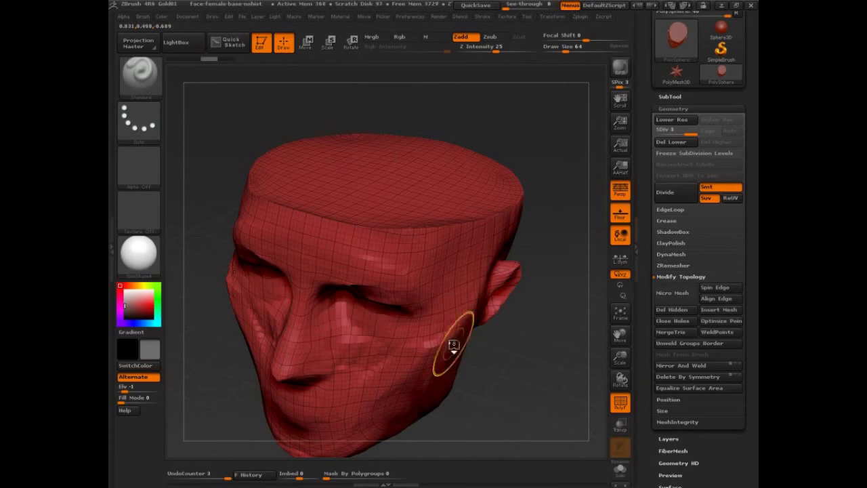
Undo the clip to restore the rounded skull and try a TrimCurve cut across the head
key(ctrl+z)
mouse_move(495, 356)
mouse_down()
mouse_move(565, 365)
mouse_move(554, 349)
mouse_move(476, 332)
mouse_up()
ctrl+shift+click(139, 75)
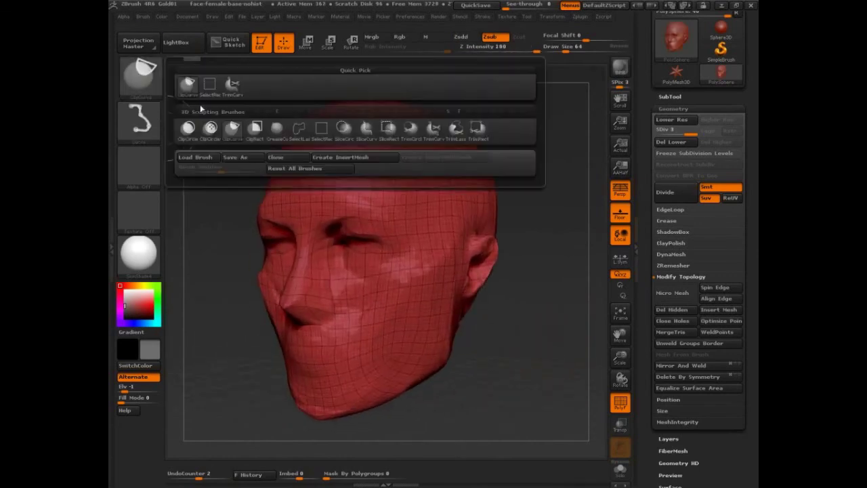
ctrl+shift+click(434, 129)
mouse_move(529, 316)
mouse_down()
mouse_move(530, 297)
mouse_move(412, 319)
mouse_up()
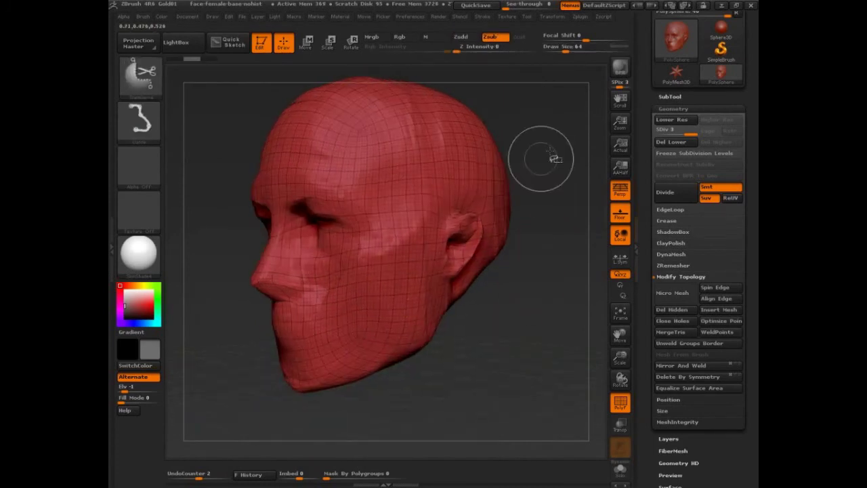
ctrl+shift+drag(556, 143, 216, 318)
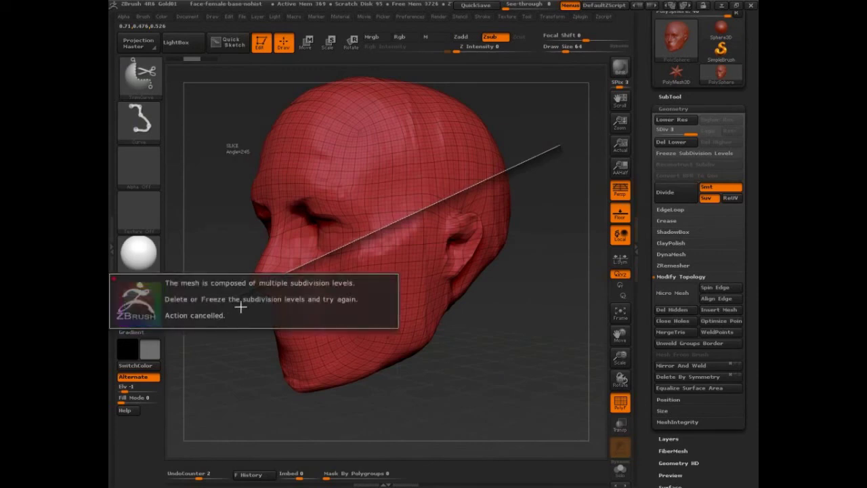
Delete the lower subdivision levels and slice a diagonal polygroup band across the face
click(668, 143)
mouse_move(520, 155)
ctrl+shift+mouse_down()
mouse_move(223, 291)
mouse_move(208, 354)
ctrl+shift+mouse_up()
key(ctrl+z)
mouse_move(569, 136)
ctrl+shift+mouse_down()
mouse_move(508, 141)
mouse_move(227, 305)
ctrl+shift+mouse_up()
mouse_move(447, 381)
mouse_down()
mouse_move(554, 400)
mouse_move(561, 364)
mouse_move(546, 343)
mouse_move(519, 351)
mouse_move(540, 318)
mouse_move(517, 375)
mouse_move(550, 388)
mouse_up()
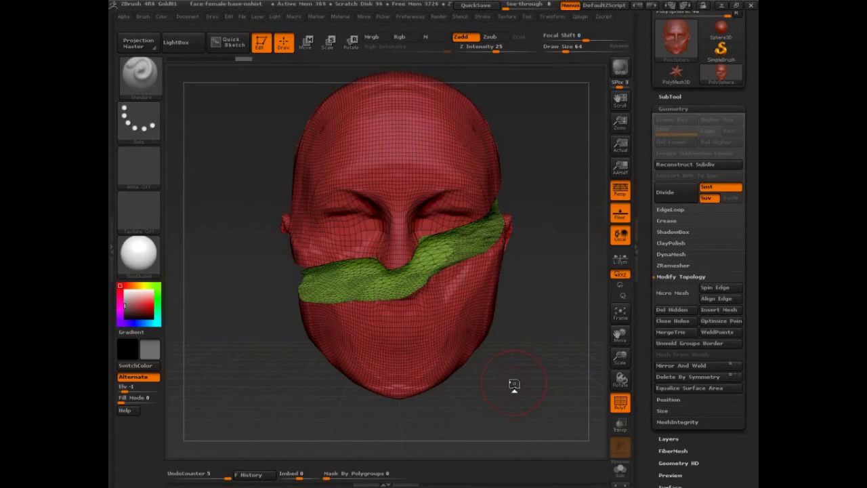
Undo the face slice and a trial vertical clip line to get the full head back
key(ctrl+z)
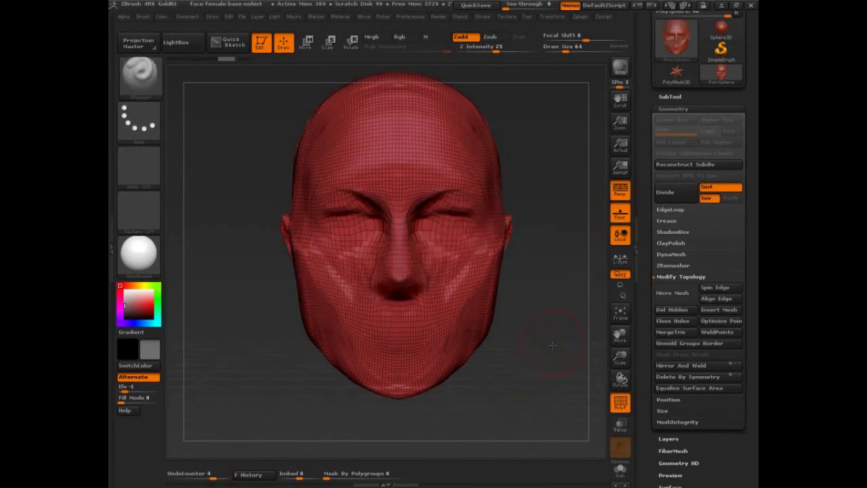
alt+drag(552, 345, 475, 305)
mouse_move(364, 101)
ctrl+shift+mouse_down()
mouse_move(364, 427)
mouse_move(417, 444)
mouse_move(463, 416)
mouse_move(569, 411)
mouse_move(503, 413)
mouse_move(556, 409)
mouse_move(486, 395)
mouse_move(364, 400)
mouse_move(365, 419)
ctrl+shift+mouse_up()
key(ctrl+z)
Undo the polygroup split and turn PolyF off, leaving a plain grey head
drag(484, 387, 500, 422)
key(ctrl+z)
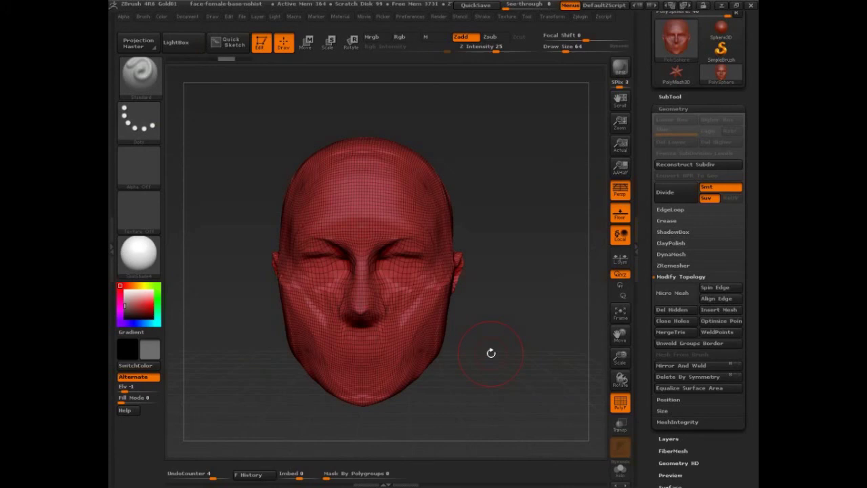
key(shift+f)
alt+drag(490, 362, 507, 378)
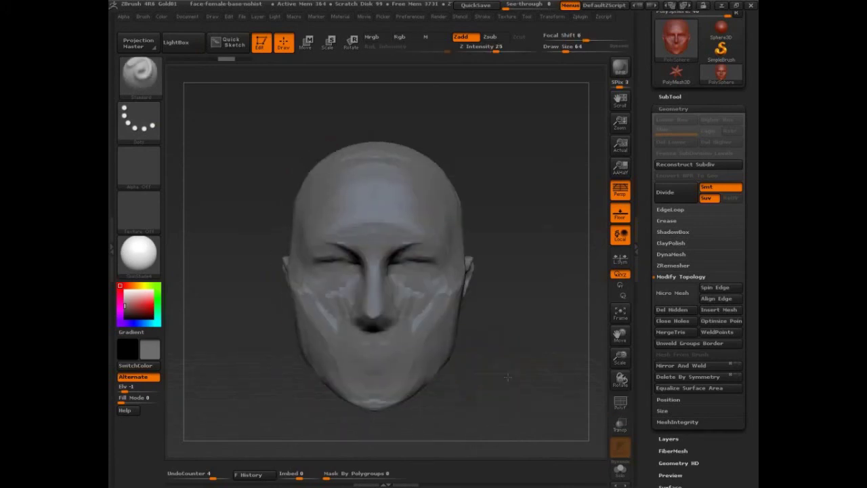